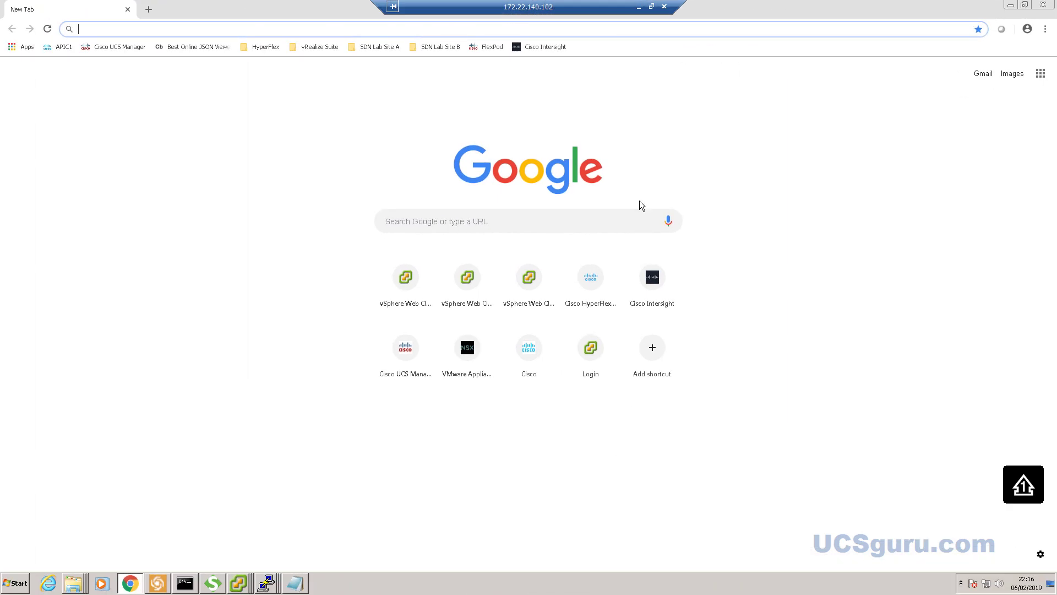
# - Open Cisco Intersight and sign in with the Cisco account e-mail and password
pyautogui.click(548, 48)
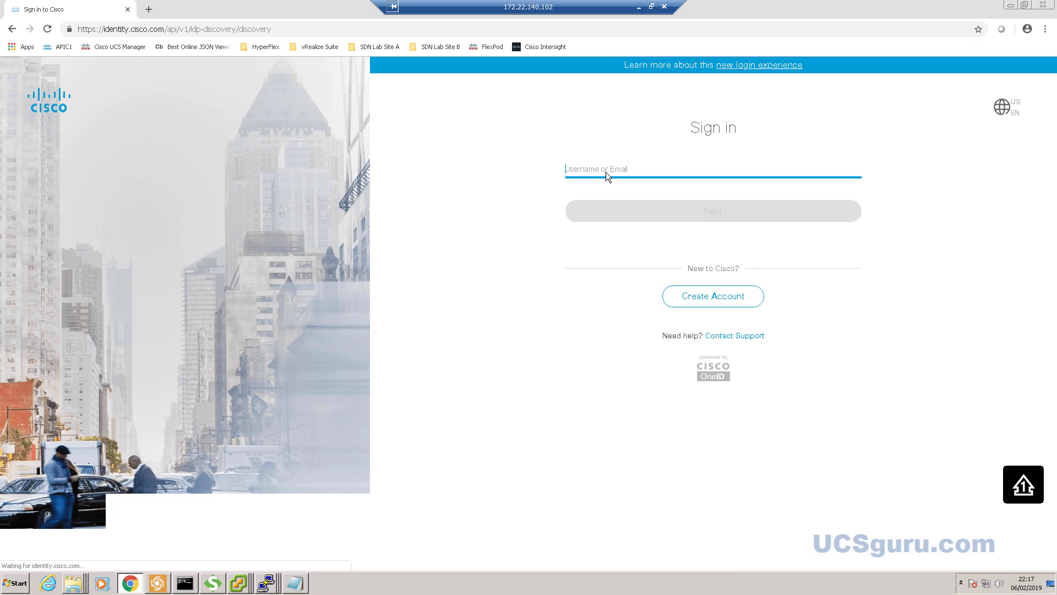
pyautogui.click(606, 172)
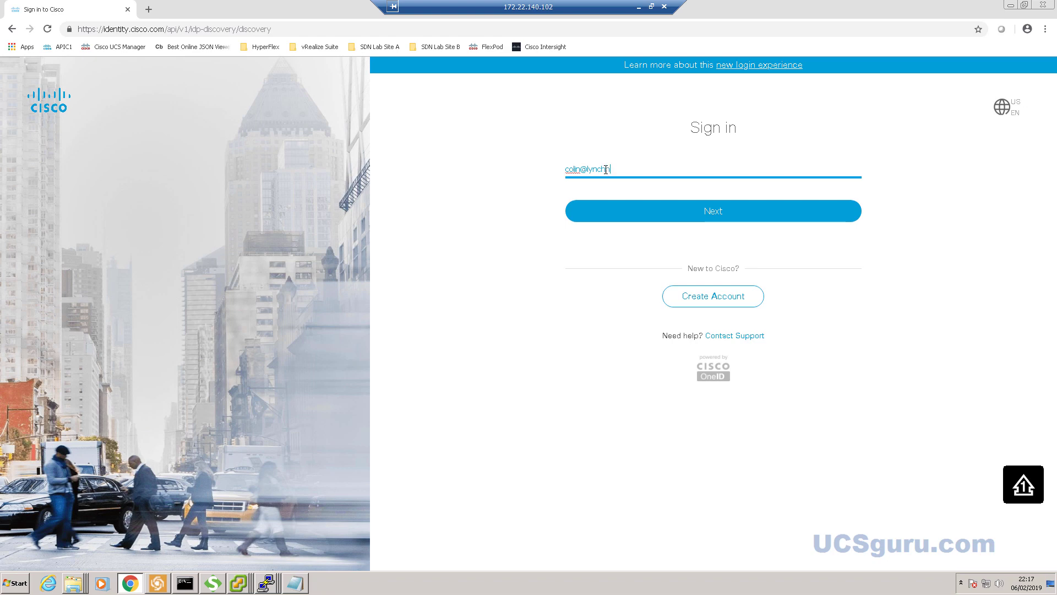
pyautogui.write('ousehold.co.uk')
pyautogui.click(713, 212)
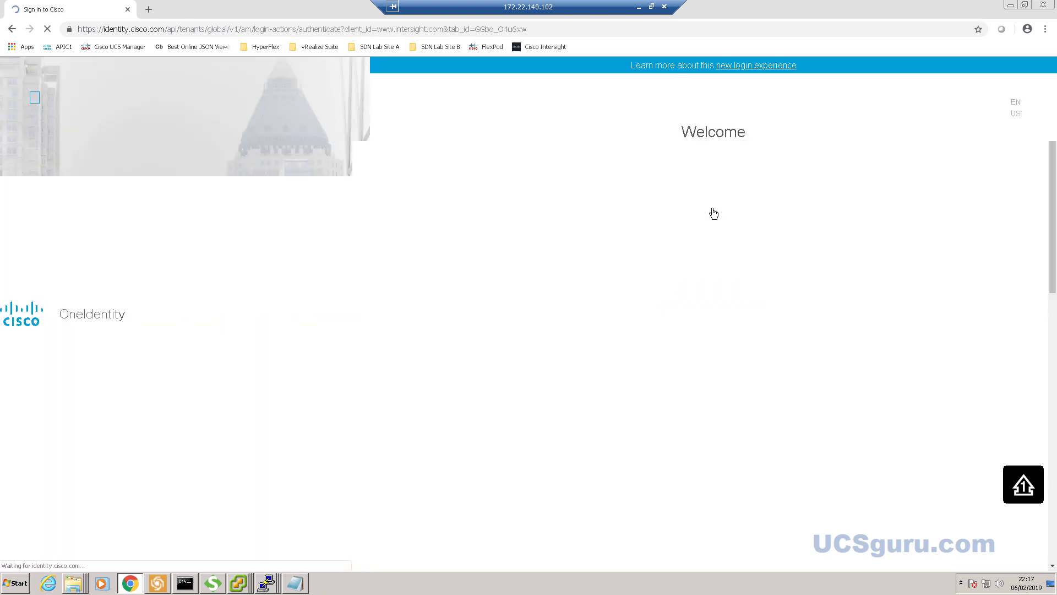
pyautogui.click(655, 206)
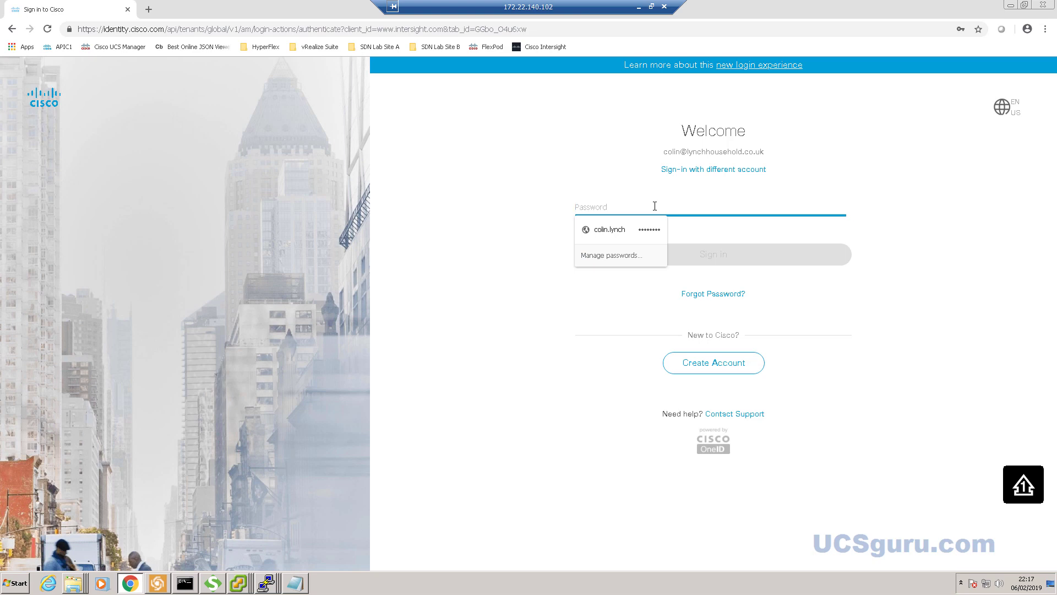
pyautogui.write('••••••')
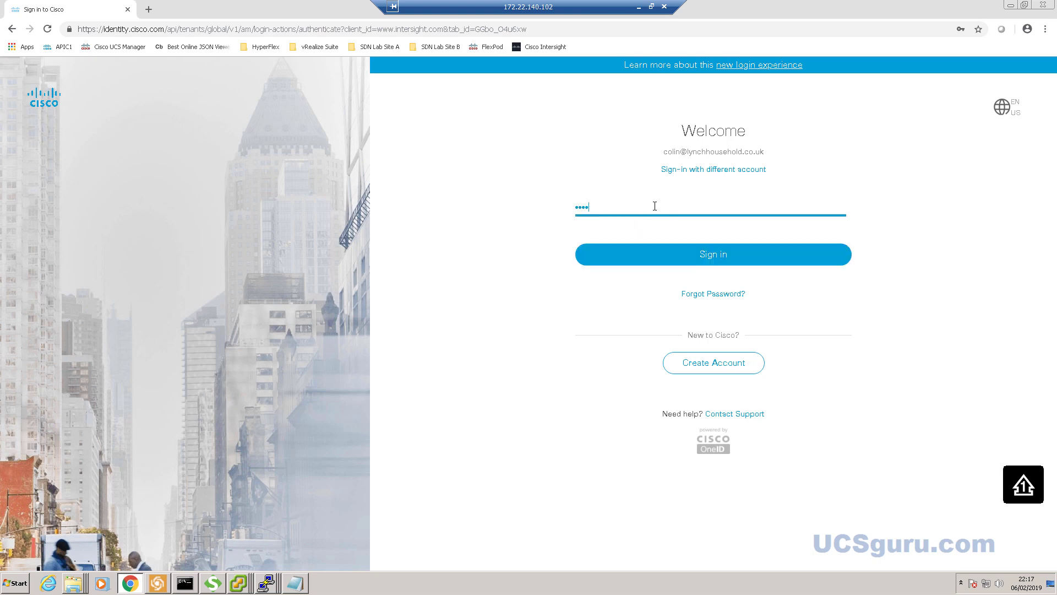
pyautogui.write('••')
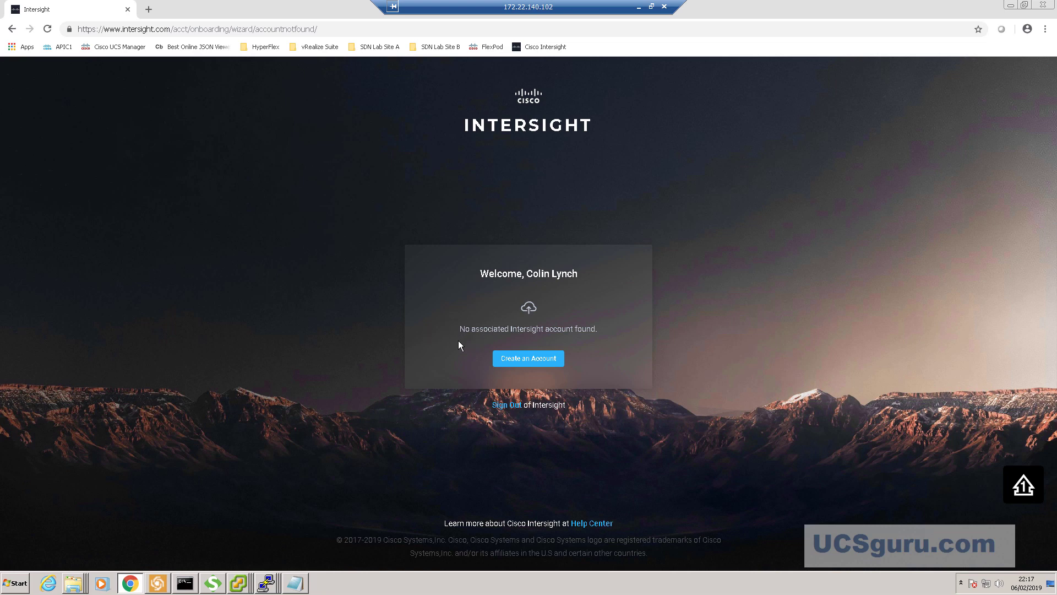
# - Start a new account, accept the offer terms, and enter Solutions_Centre as the account name
pyautogui.click(529, 363)
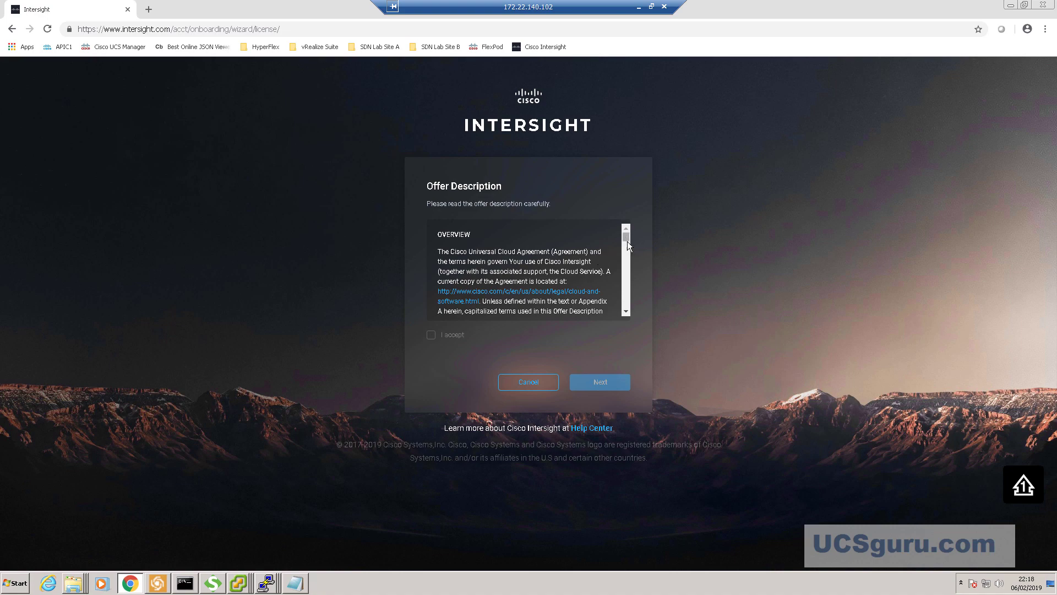
pyautogui.moveTo(627, 238); pyautogui.dragTo(628, 314)
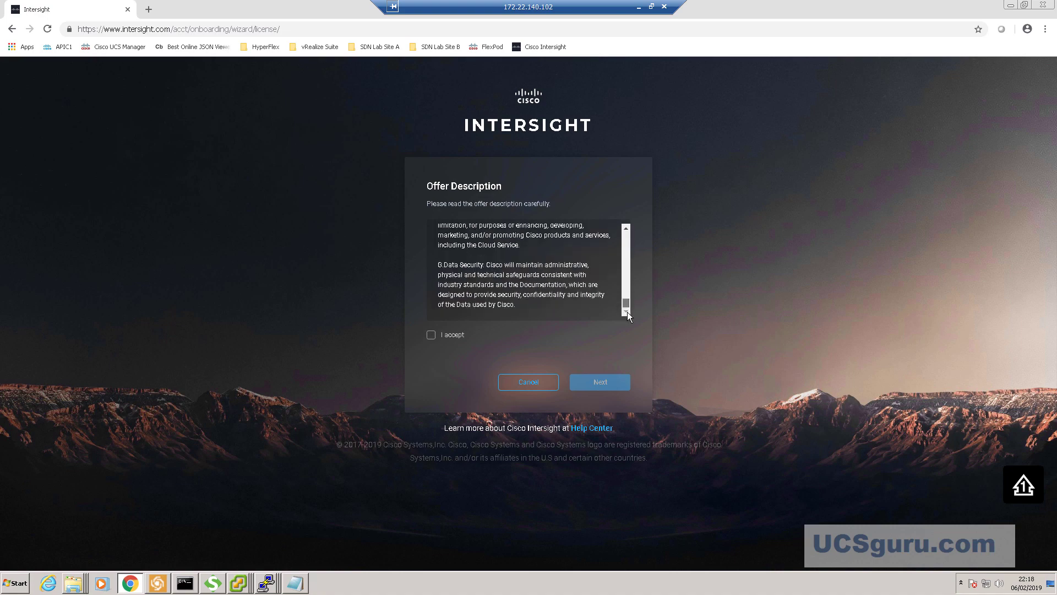
pyautogui.click(431, 336)
pyautogui.click(612, 383)
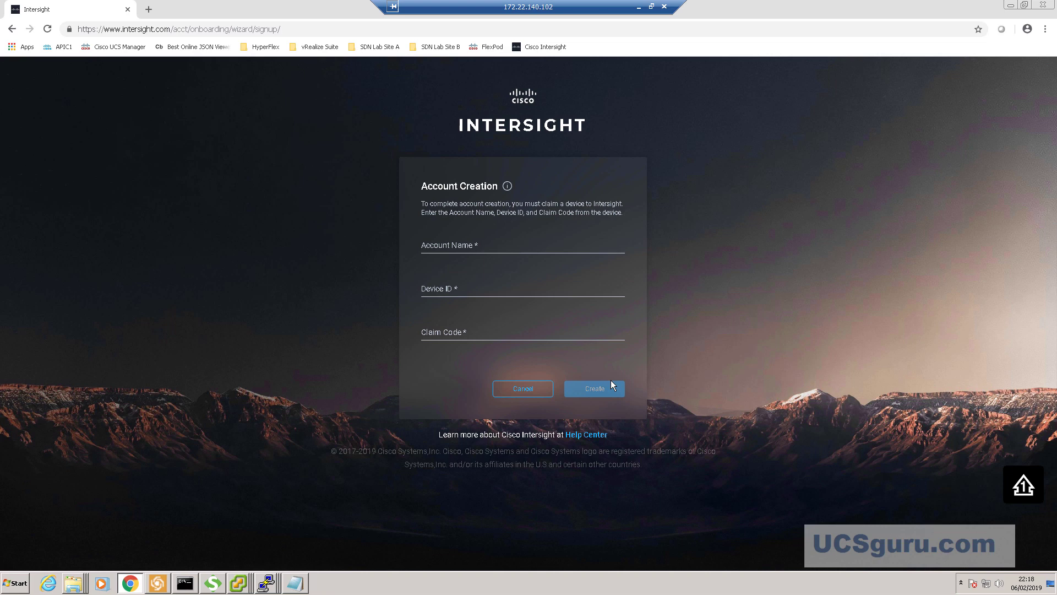
pyautogui.click(496, 249)
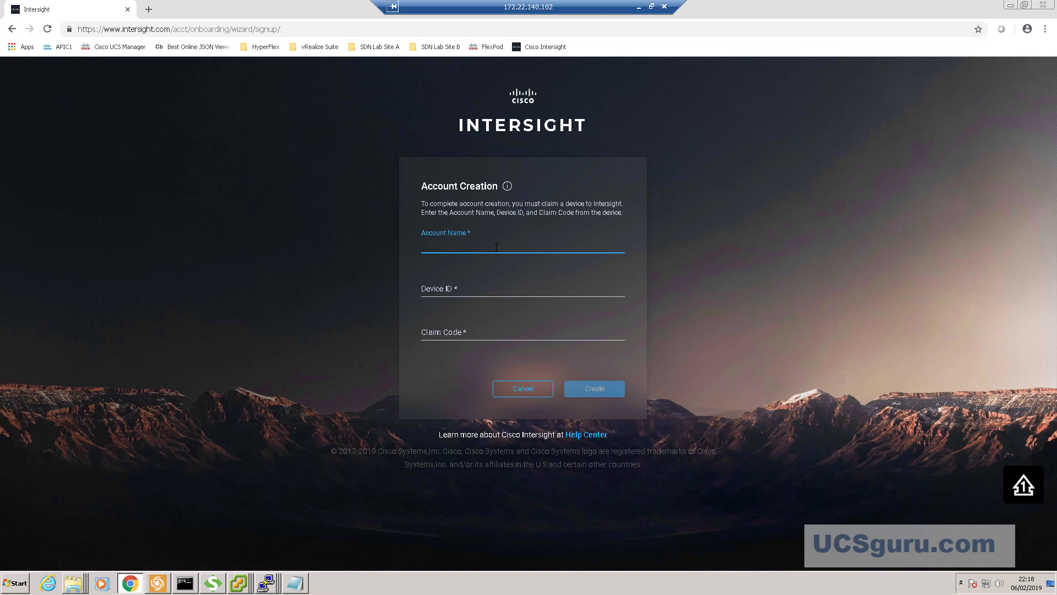
pyautogui.write('Solutions_Centre')
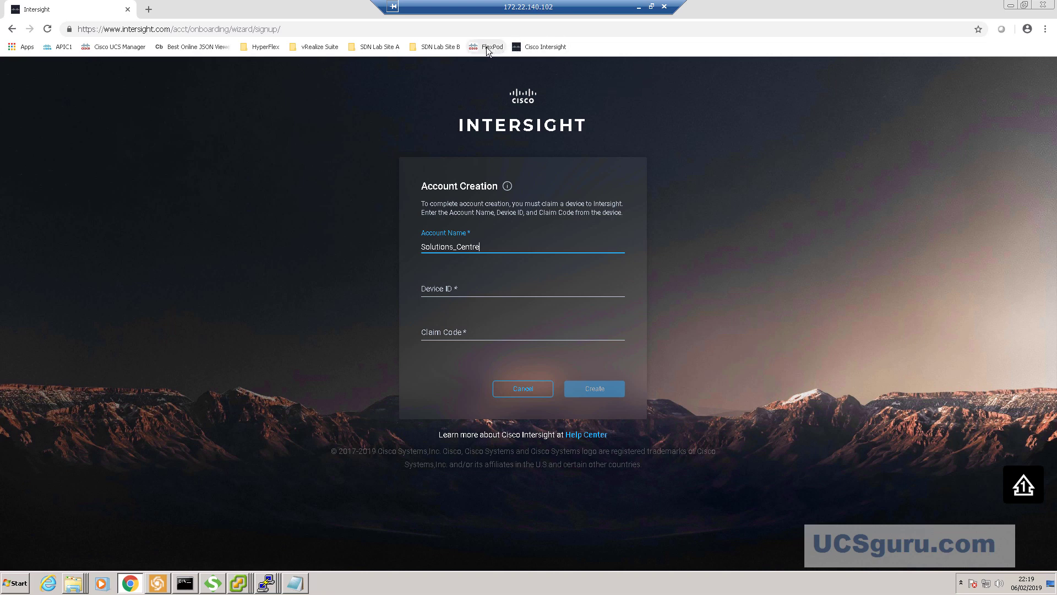
# - In a new tab, launch UCS Manager for the FlexPod domain and log in as admin
pyautogui.click(148, 9)
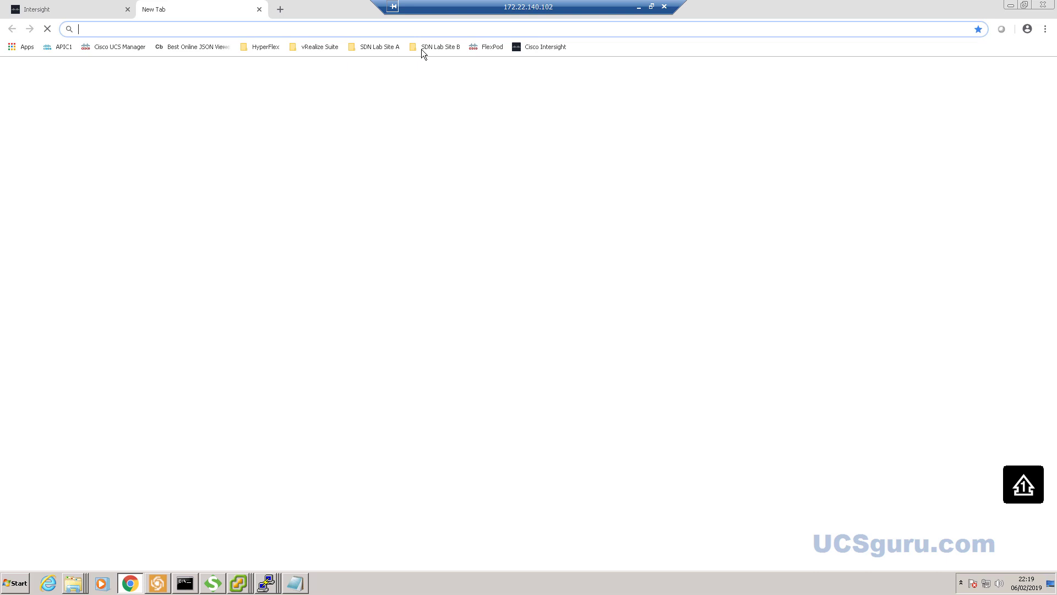
pyautogui.click(493, 48)
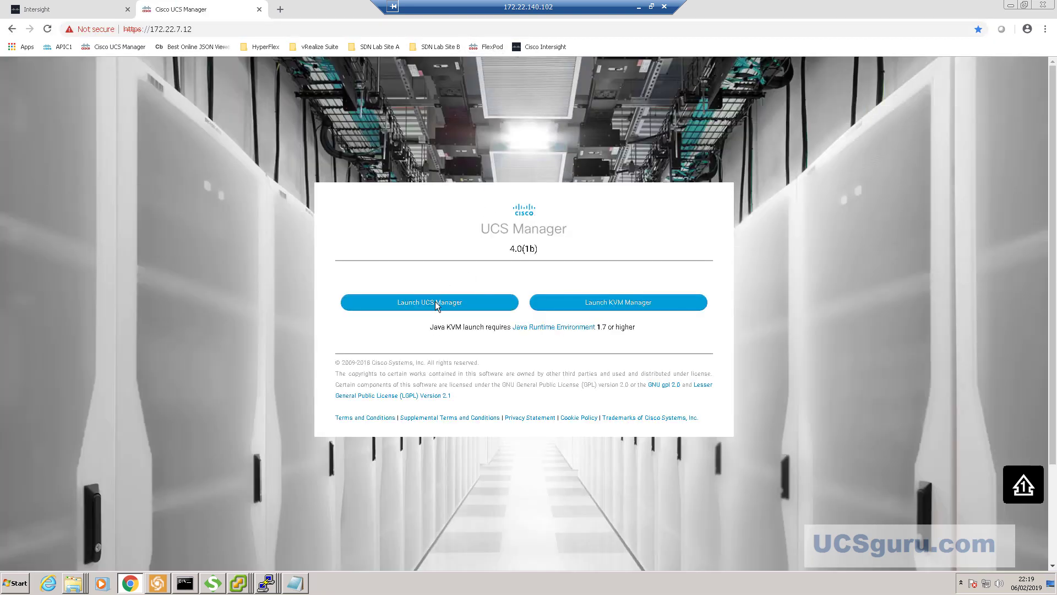
pyautogui.click(435, 301)
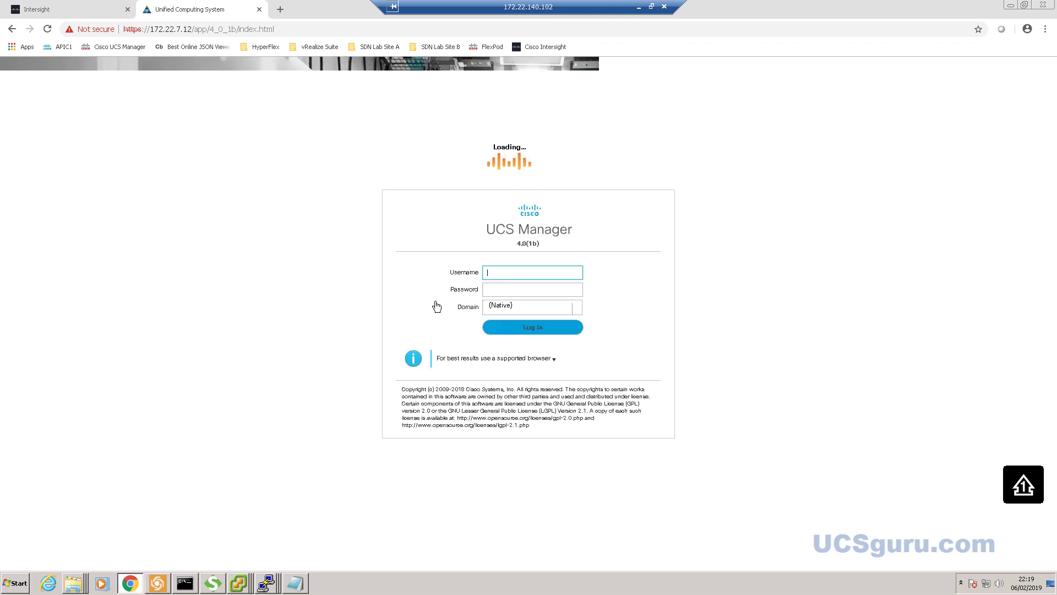
pyautogui.write('admin')
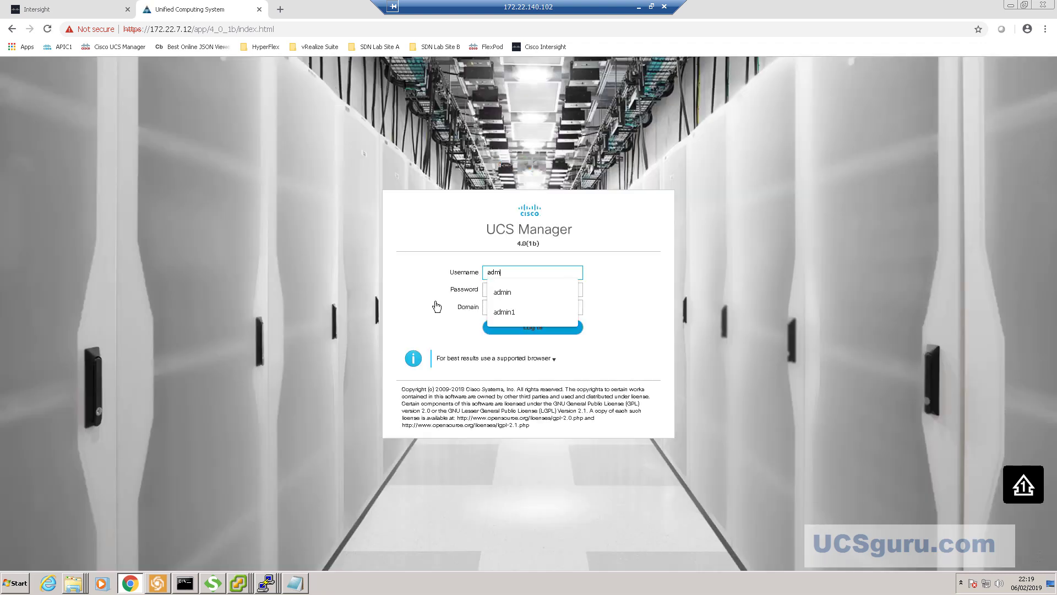
pyautogui.click(535, 289)
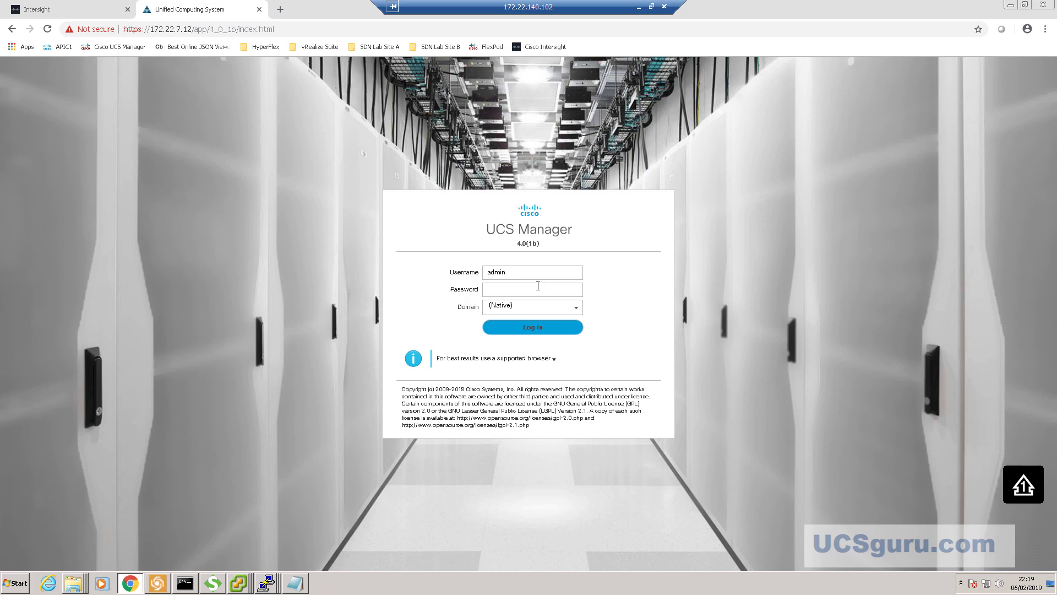
pyautogui.write('•••••••')
pyautogui.click(532, 329)
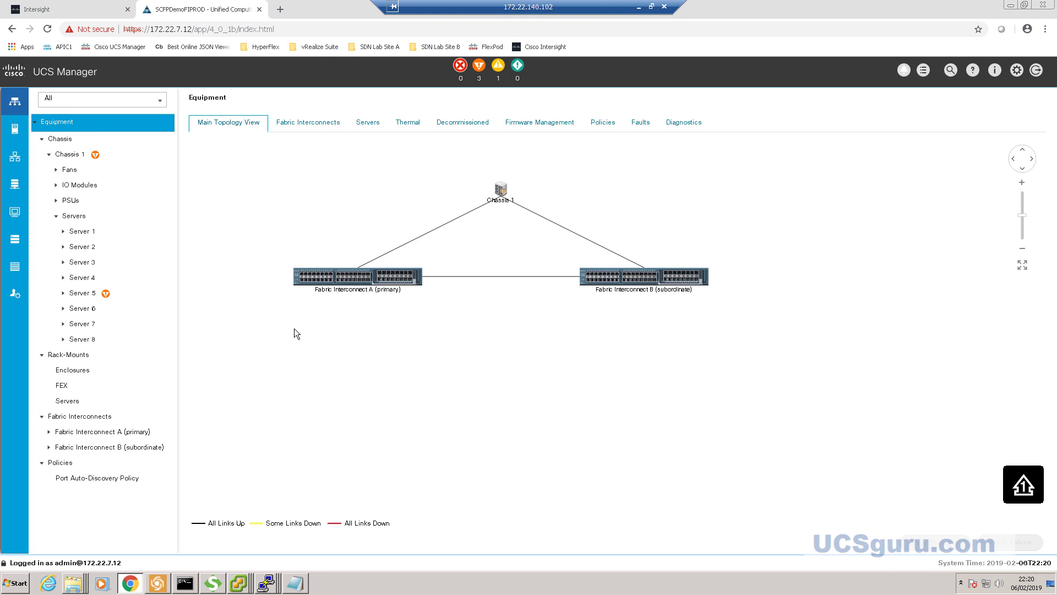
# - Go to Admin > Device Connector in UCS Manager to see its Not Claimed status
pyautogui.click(22, 296)
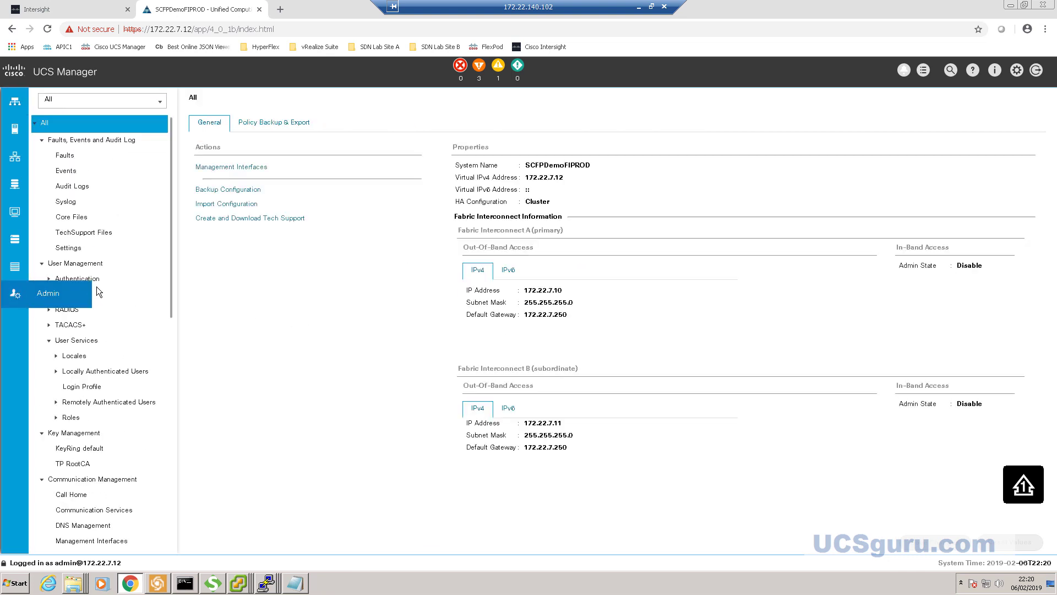
pyautogui.scroll(-10, 97, 286)
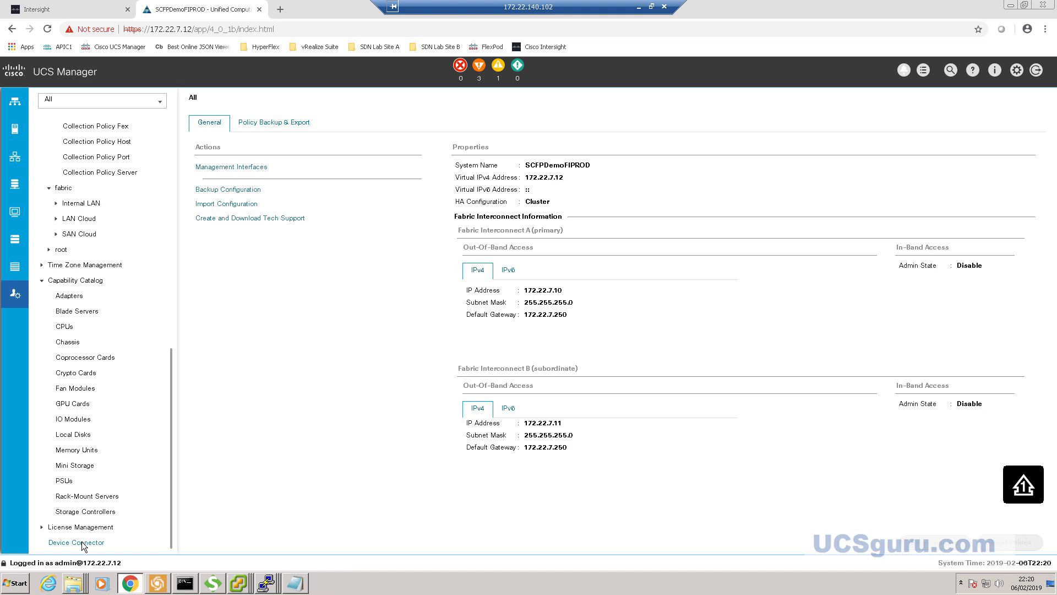
pyautogui.click(81, 543)
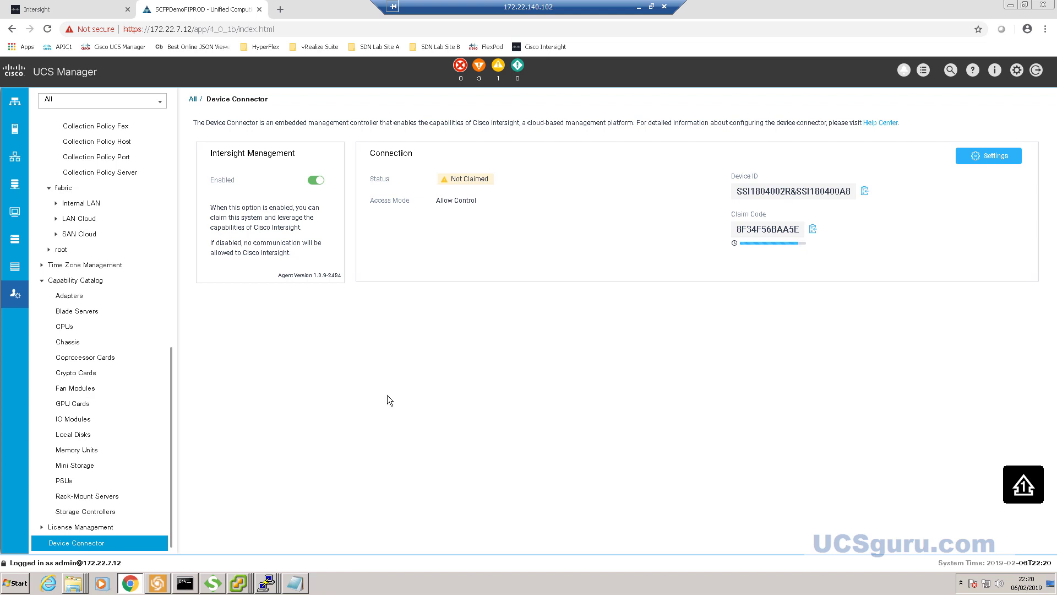
# - Review the connector's HTTPS proxy configuration and close Settings without changes
pyautogui.click(995, 157)
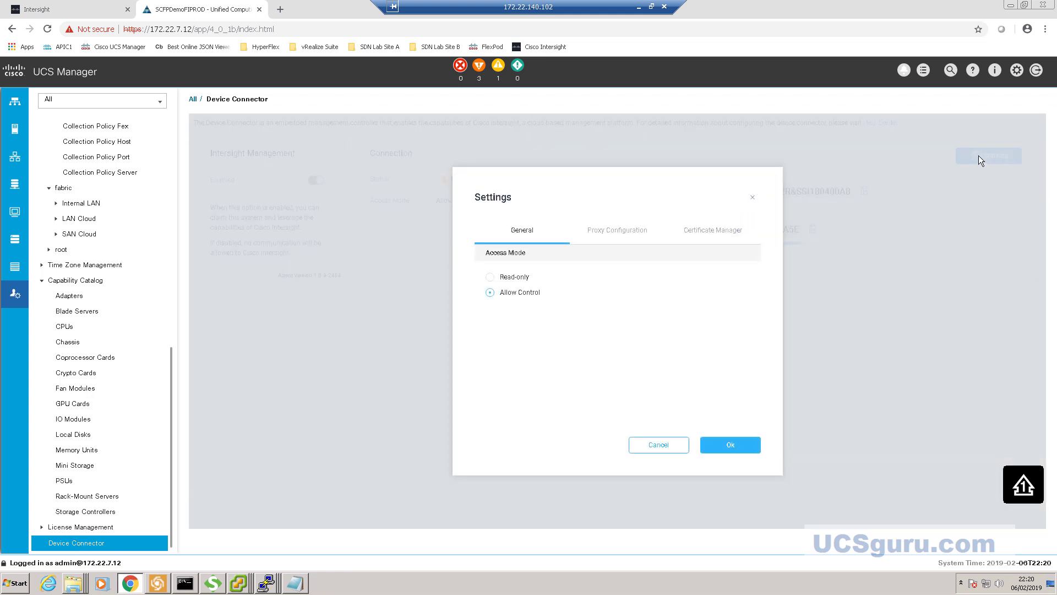
pyautogui.click(612, 233)
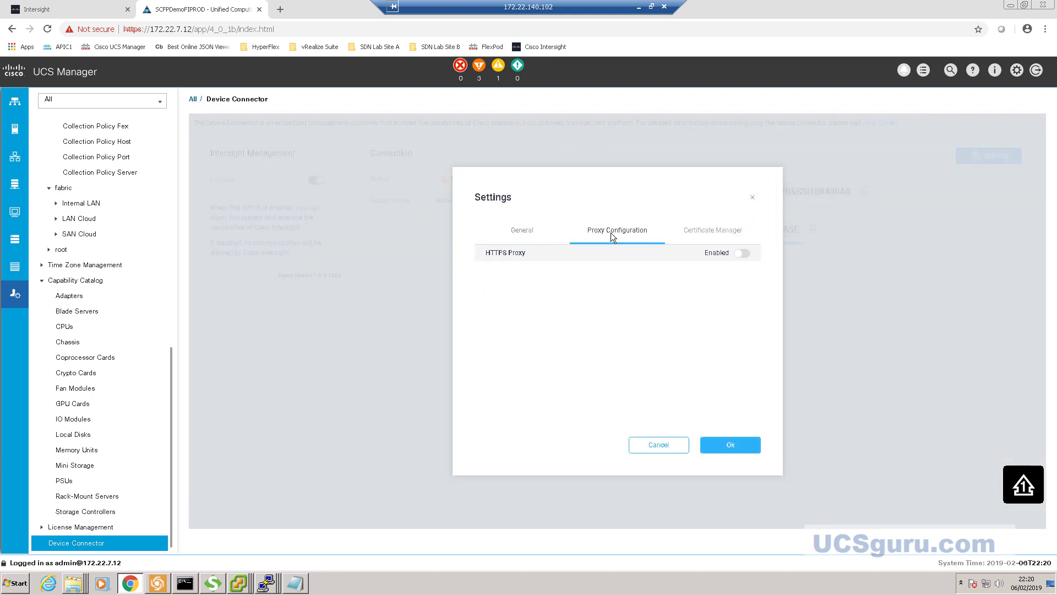
pyautogui.click(754, 202)
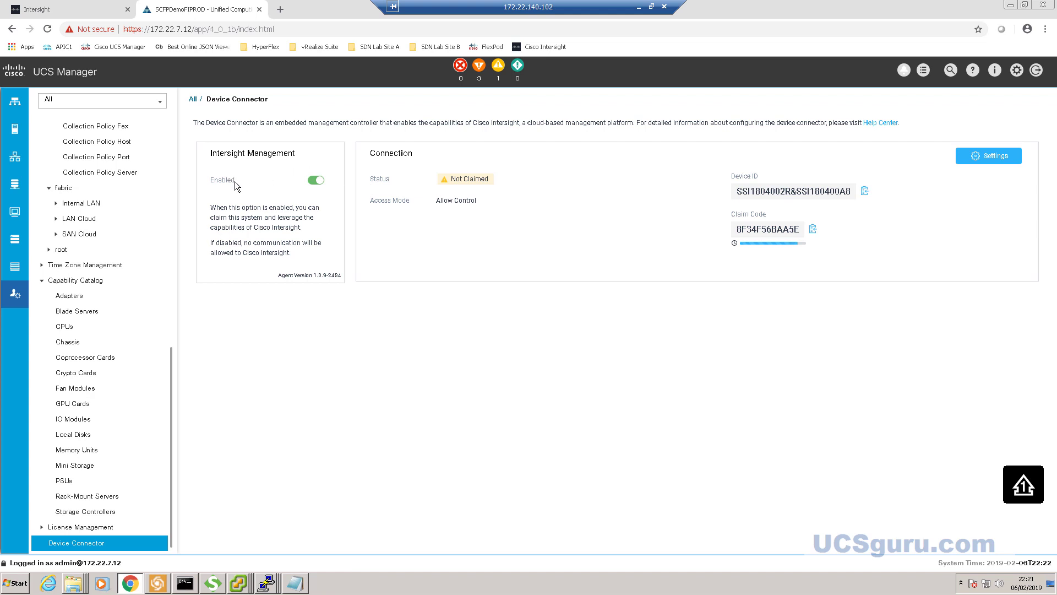
# - Cancel disabling Intersight management and select the Device ID for copying
pyautogui.click(319, 184)
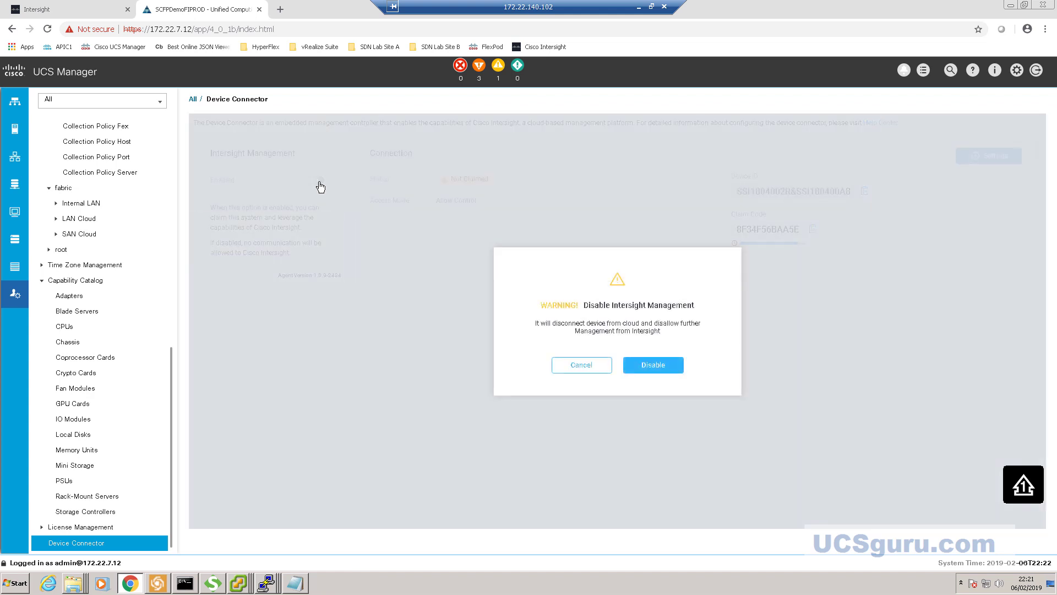
pyautogui.click(582, 366)
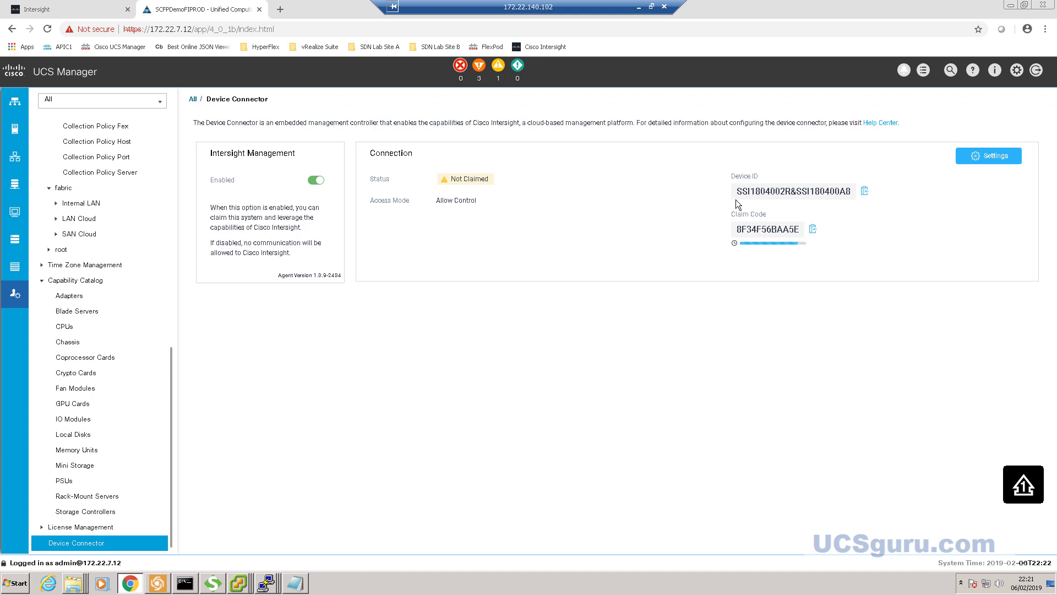
pyautogui.moveTo(736, 191); pyautogui.dragTo(857, 197)
pyautogui.hotkey('ctrl', 'c')
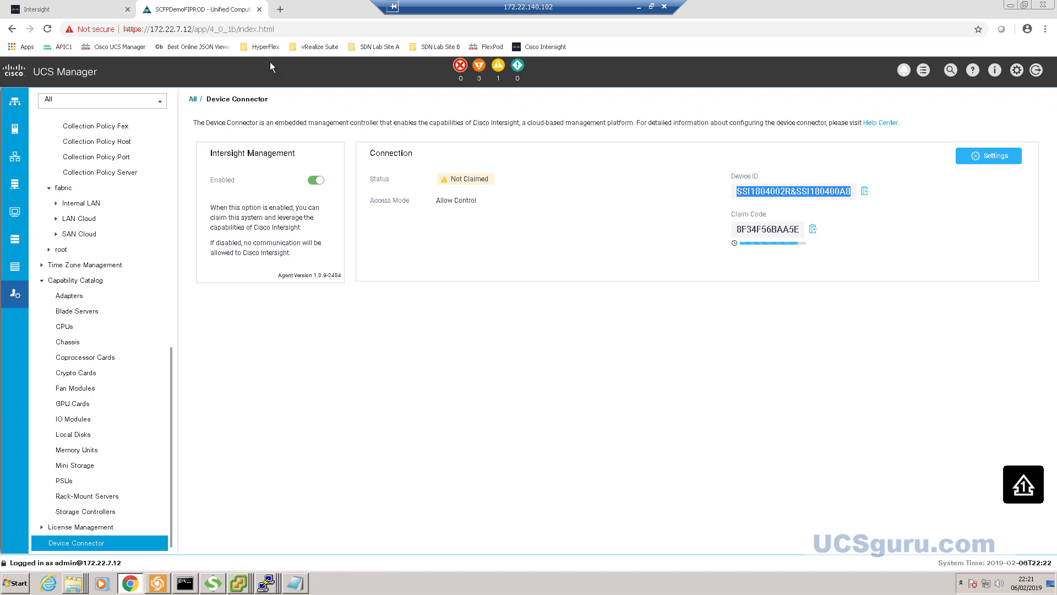
# - Paste the UCS domain's Device ID into the Intersight account creation form
pyautogui.click(84, 10)
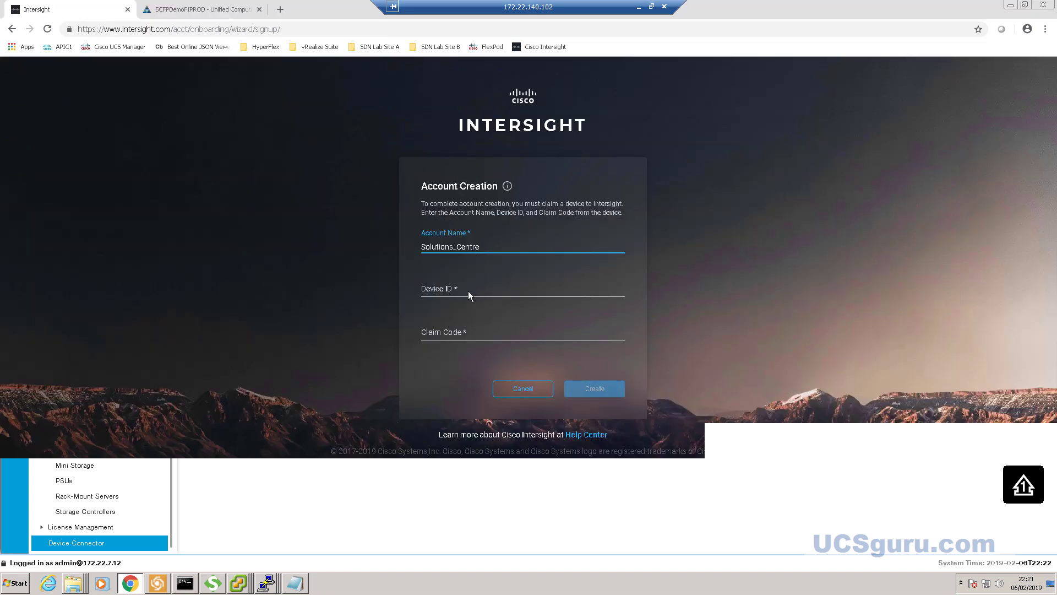
pyautogui.click(455, 298)
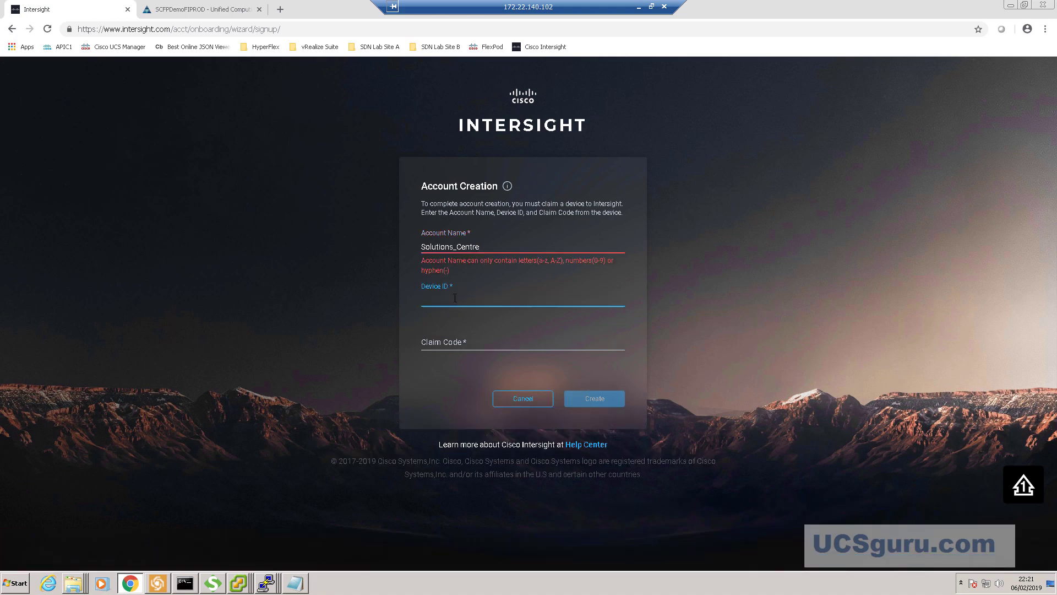
pyautogui.hotkey('ctrl', 'v')
pyautogui.click(473, 342)
# - Copy the Claim Code from UCS Manager and paste it into the Claim Code field
pyautogui.click(206, 9)
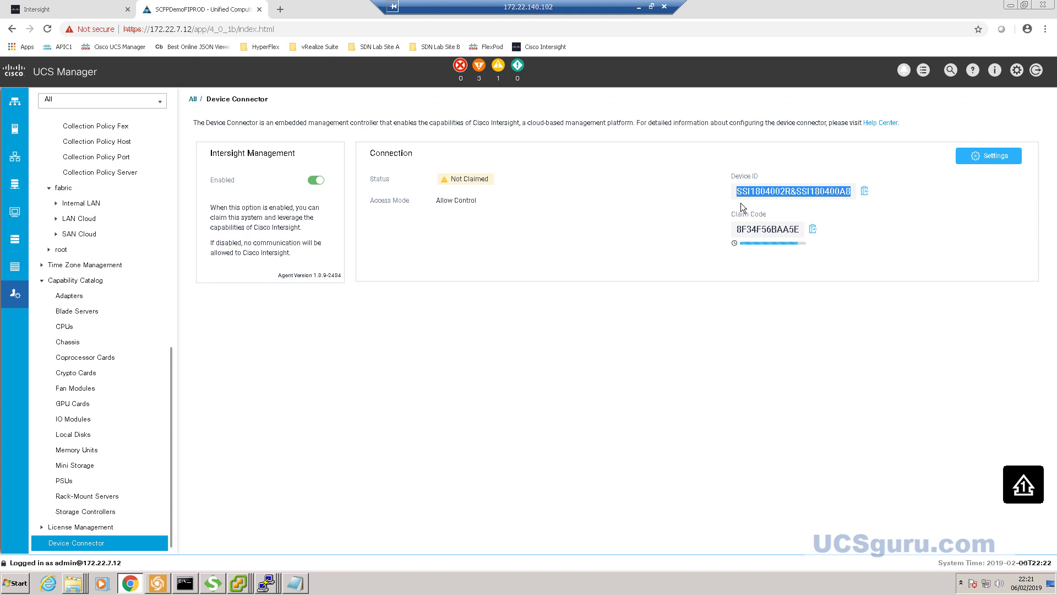
pyautogui.moveTo(738, 228); pyautogui.dragTo(802, 229)
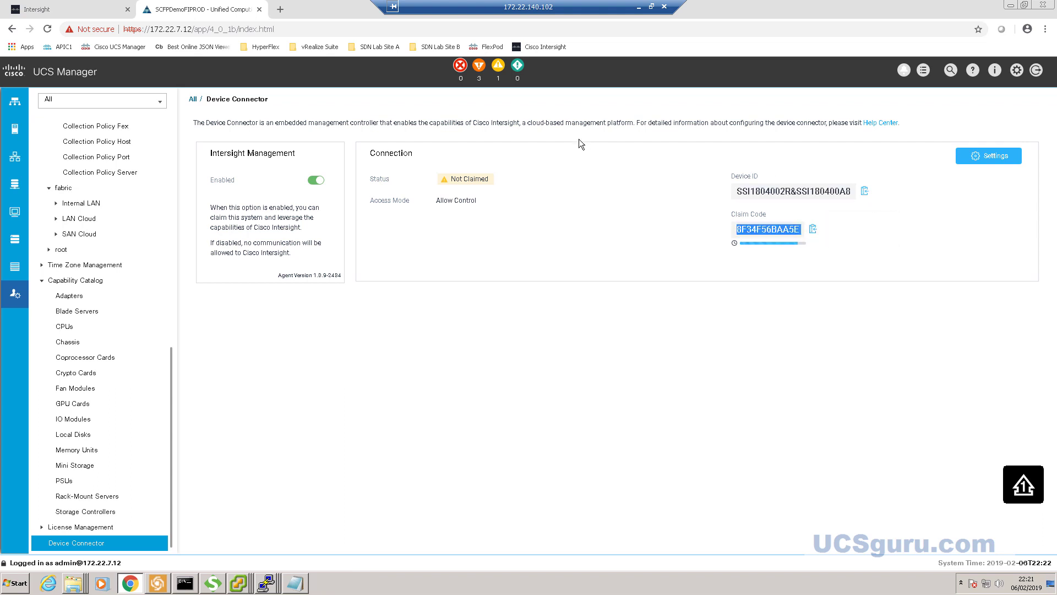
pyautogui.click(92, 6)
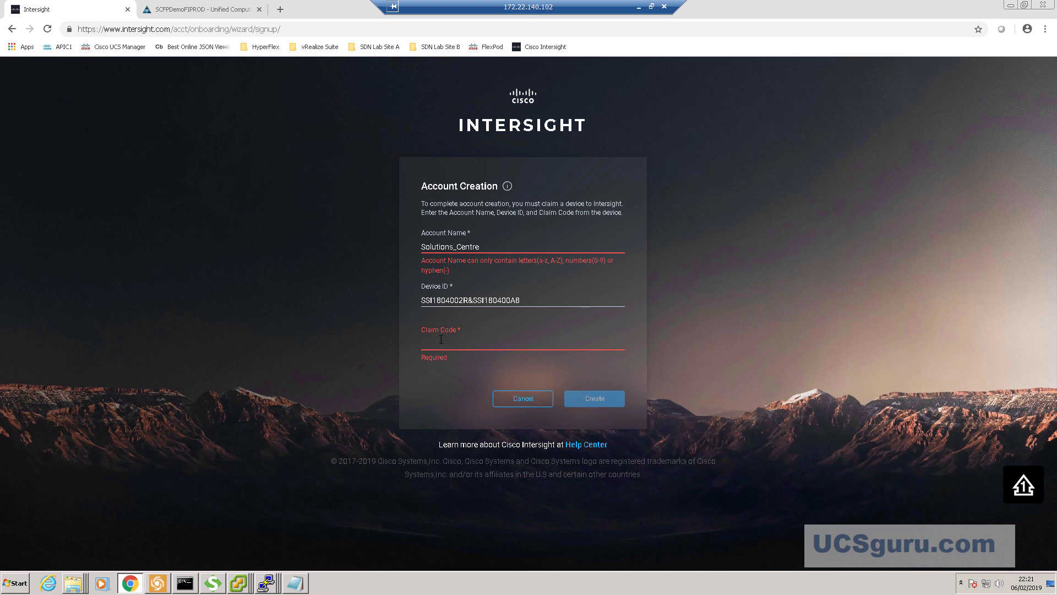
pyautogui.write('8F34F56BAA5E')
pyautogui.click(592, 398)
pyautogui.click(538, 327)
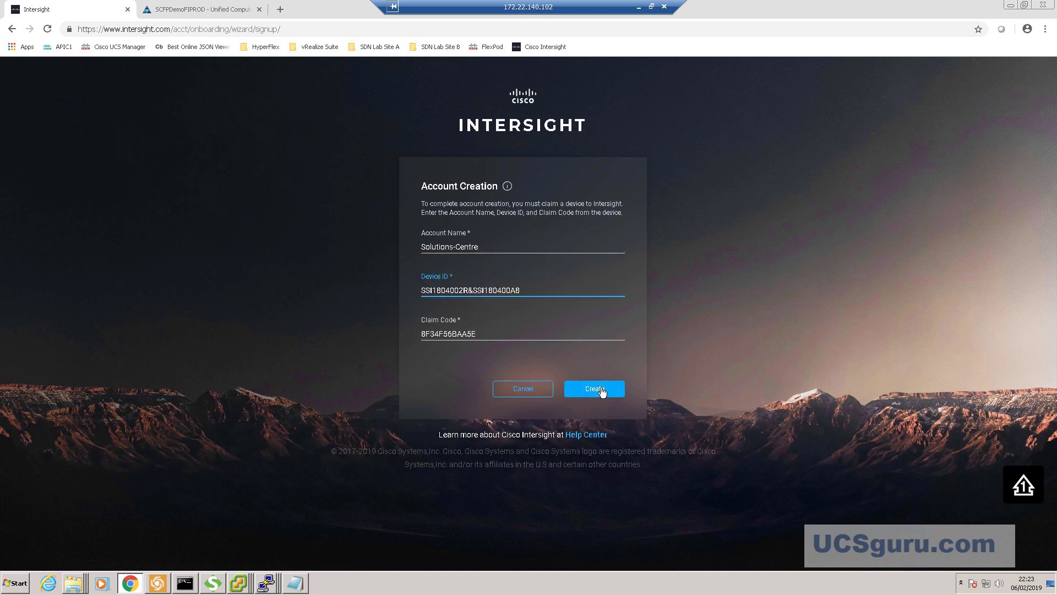
# - Submit the form and correct the account name to SolutionsCentre
pyautogui.click(602, 391)
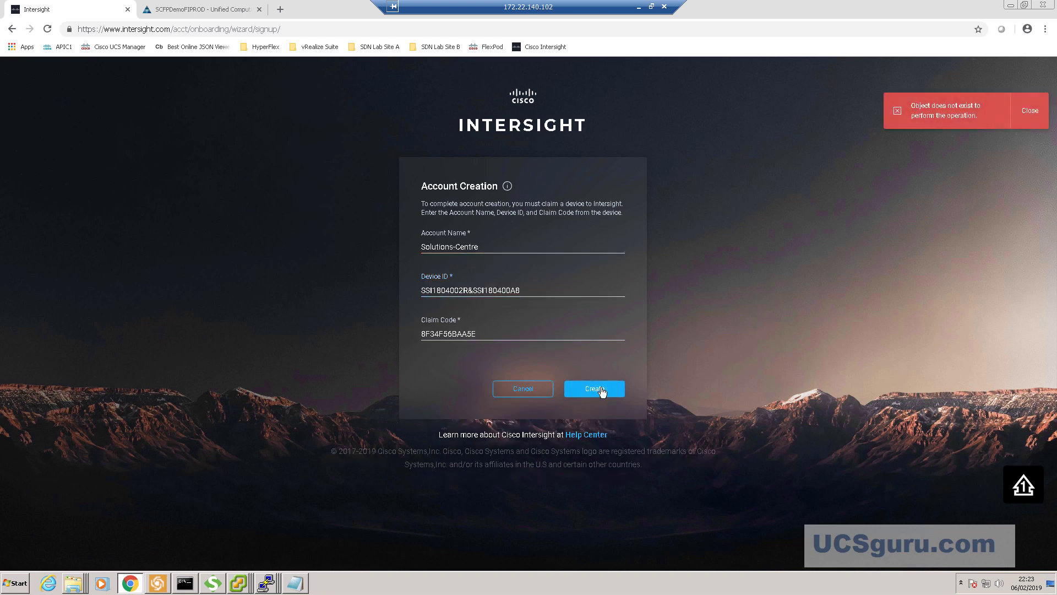
pyautogui.click(459, 246)
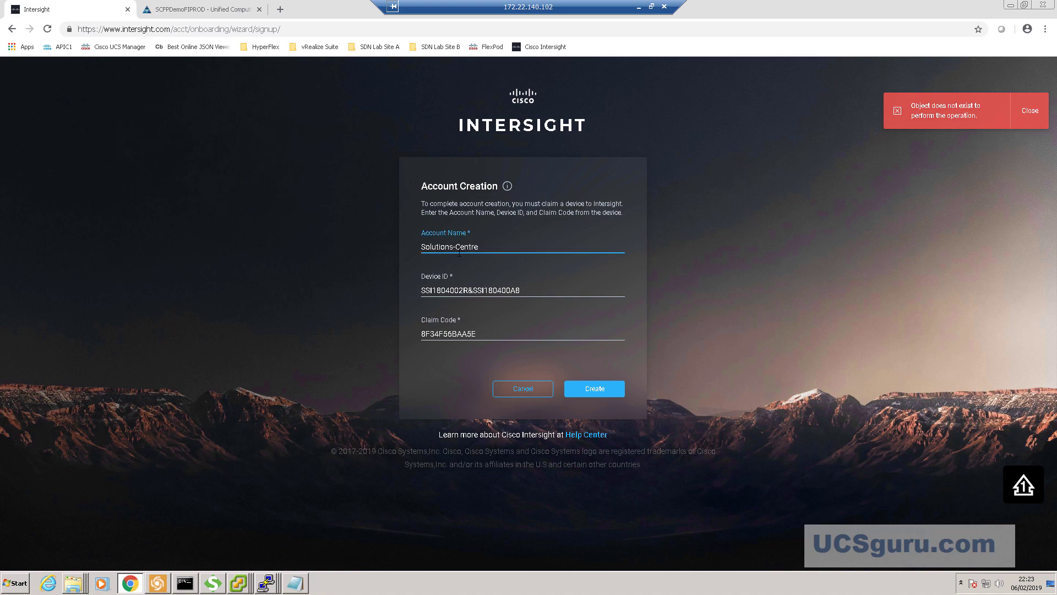
pyautogui.press('BackSpace')
# - Resubmit account creation, dismiss the error, log in, and close the Welcome dialog
pyautogui.click(604, 389)
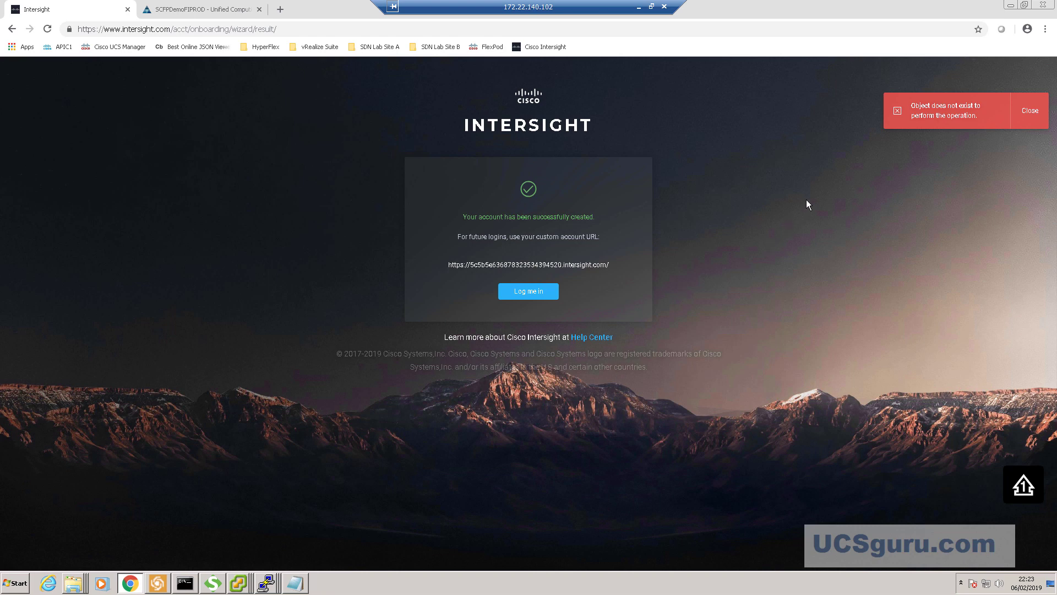
pyautogui.click(1031, 111)
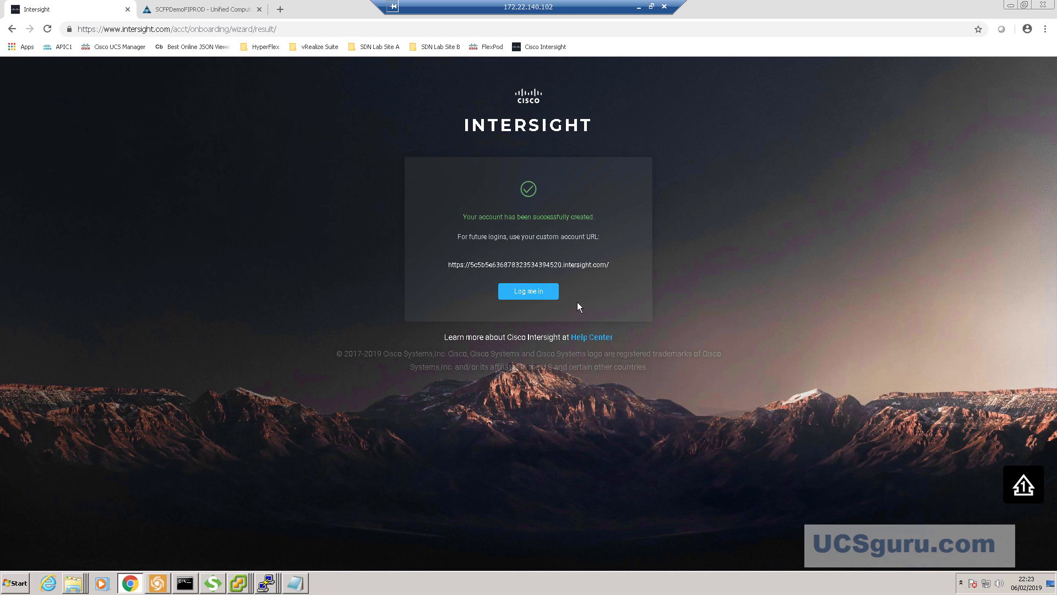
pyautogui.click(530, 293)
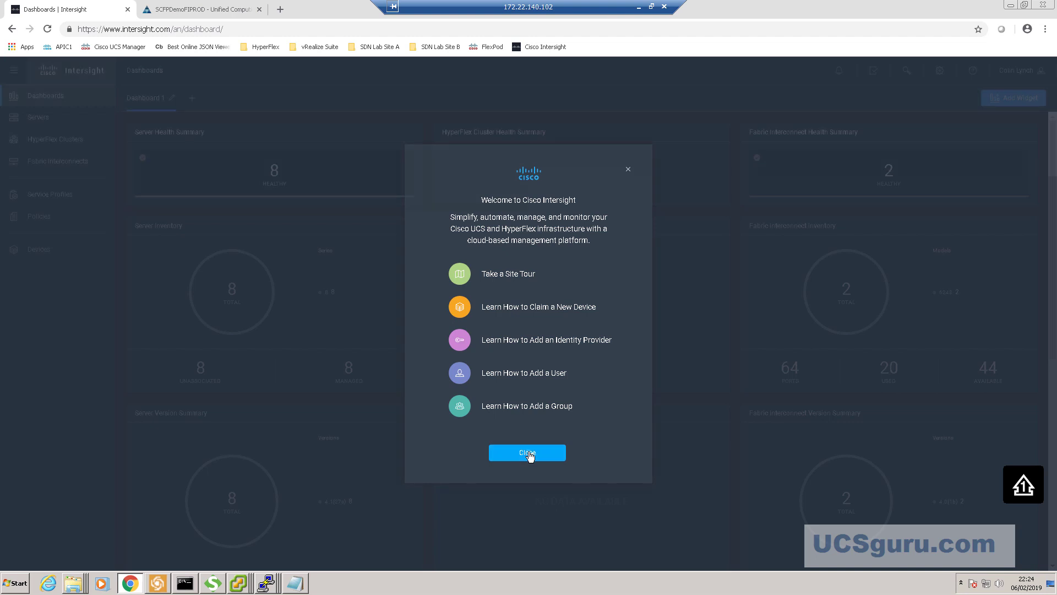
pyautogui.click(528, 453)
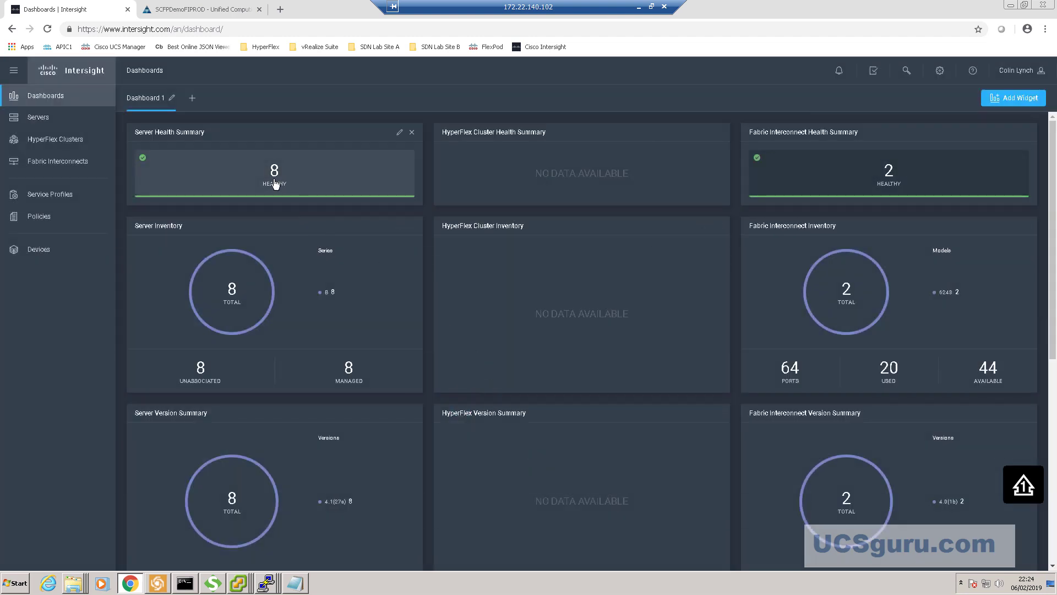
pyautogui.click(14, 73)
pyautogui.click(15, 74)
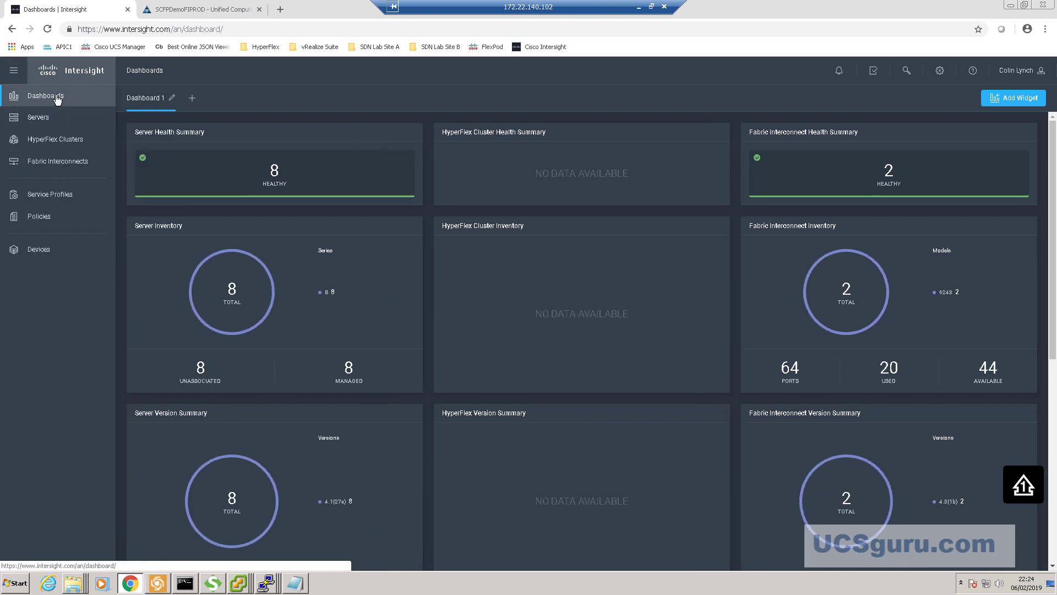
pyautogui.click(44, 119)
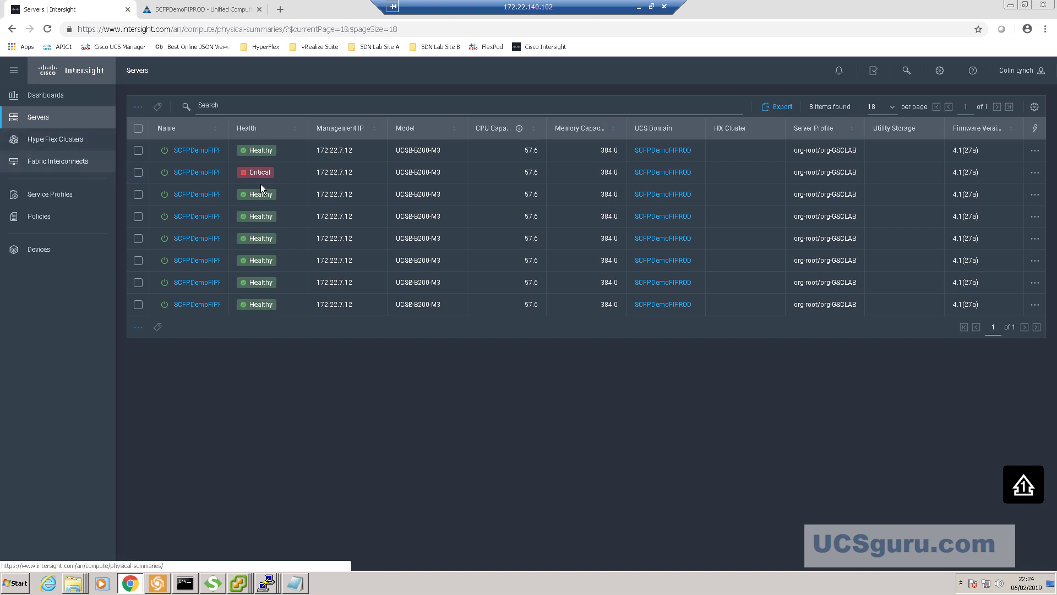
pyautogui.moveTo(267, 174)
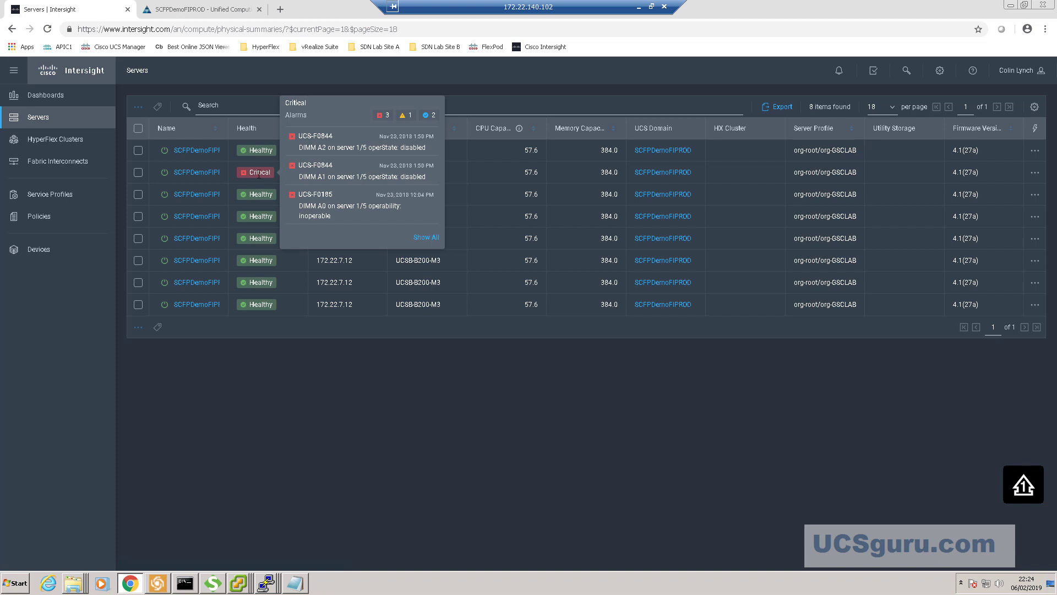
pyautogui.click(57, 167)
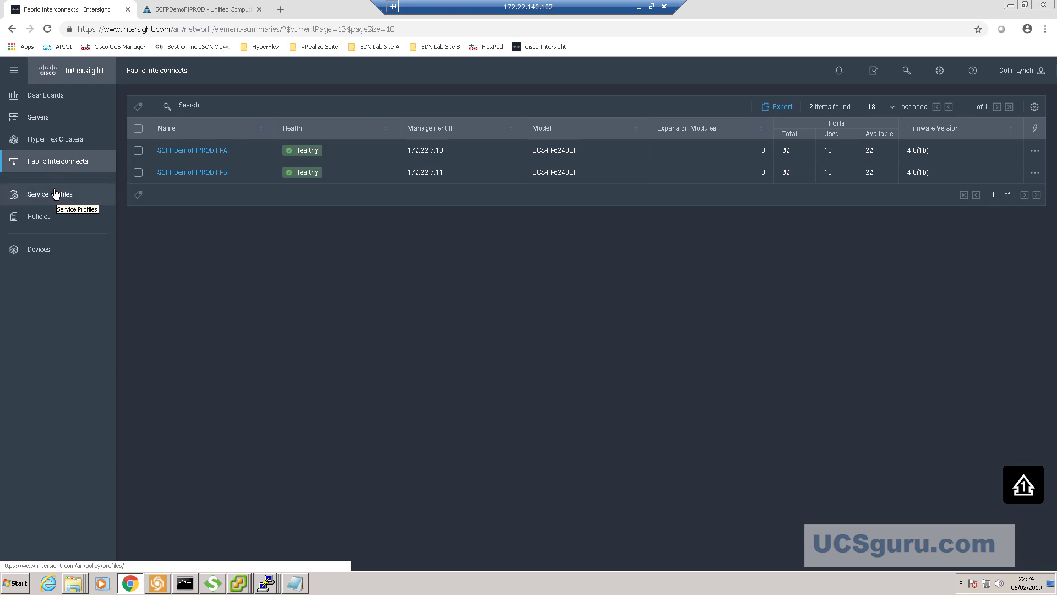
pyautogui.click(45, 251)
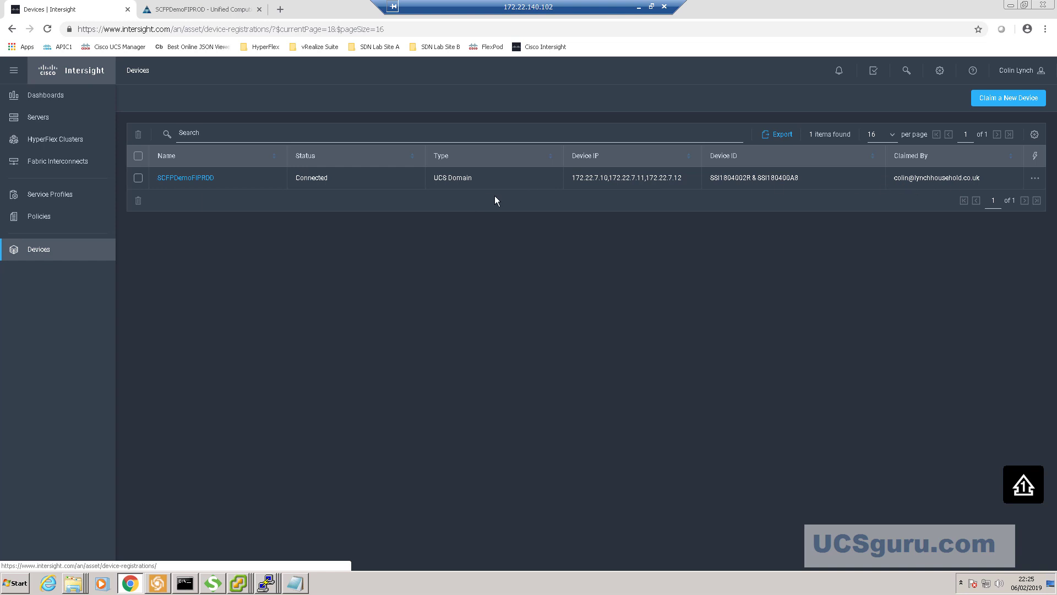
pyautogui.click(47, 99)
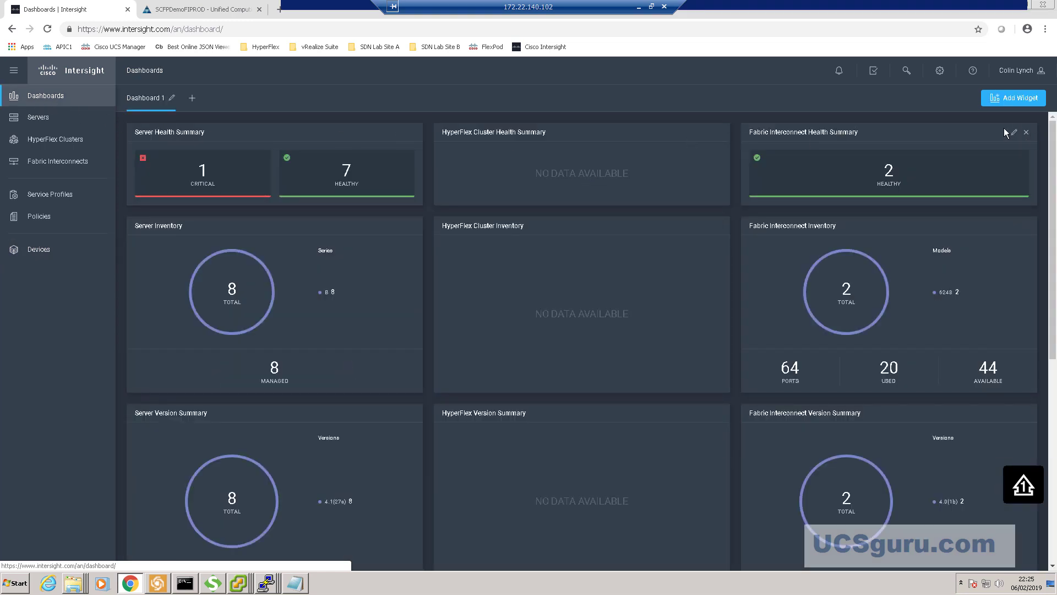
# - Open Devices > Claim a New Device, then open a new blank browser tab
pyautogui.click(941, 73)
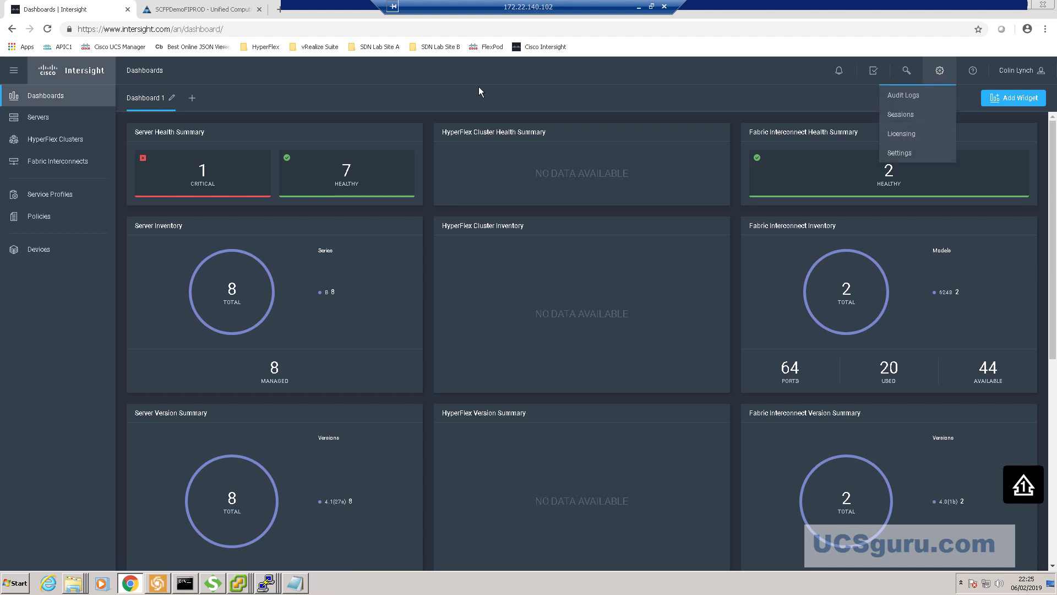
pyautogui.click(23, 96)
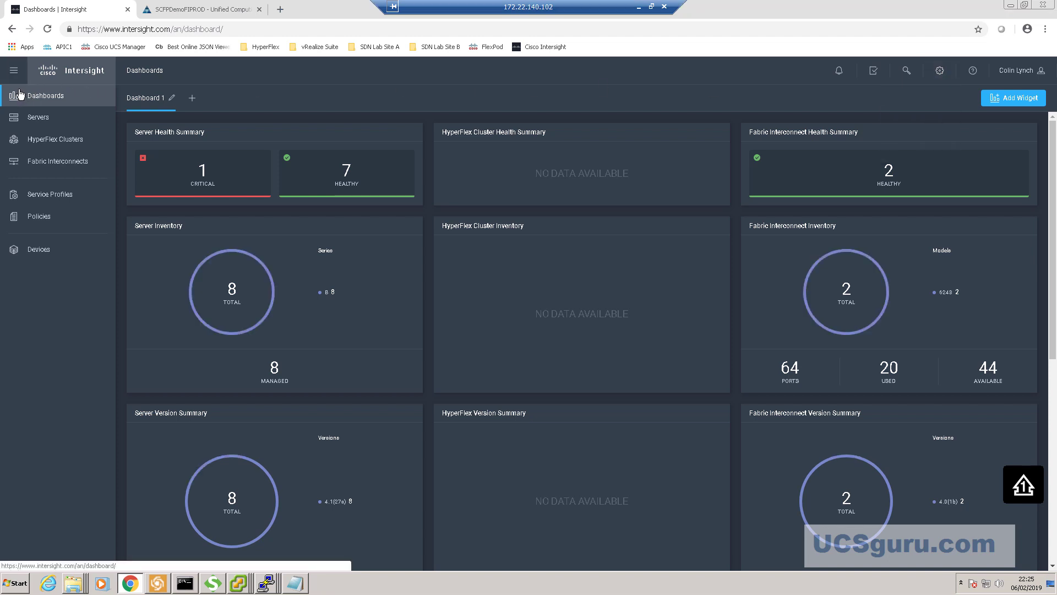
pyautogui.click(32, 252)
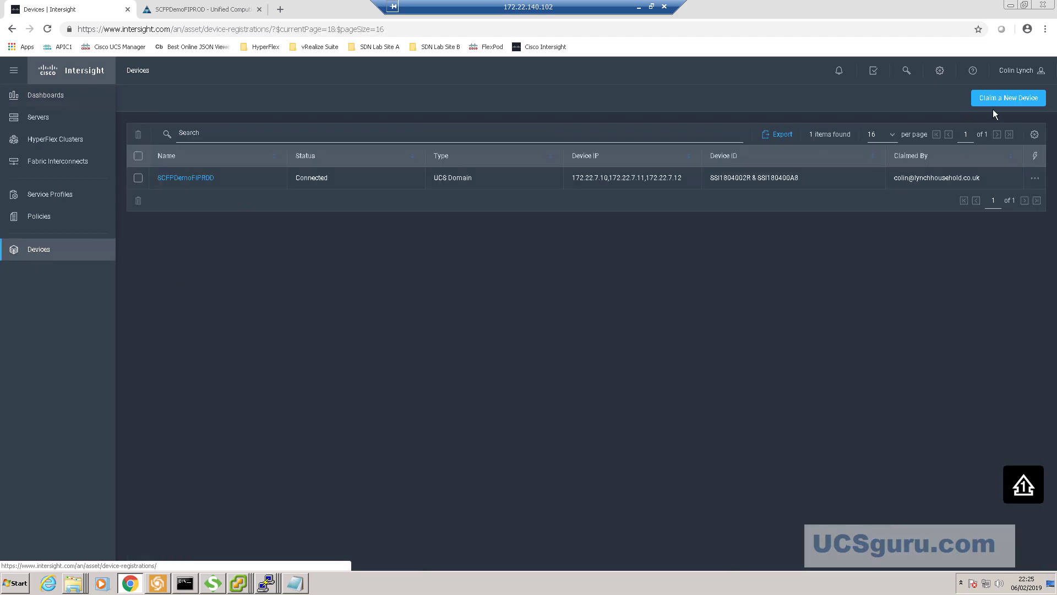
pyautogui.click(999, 99)
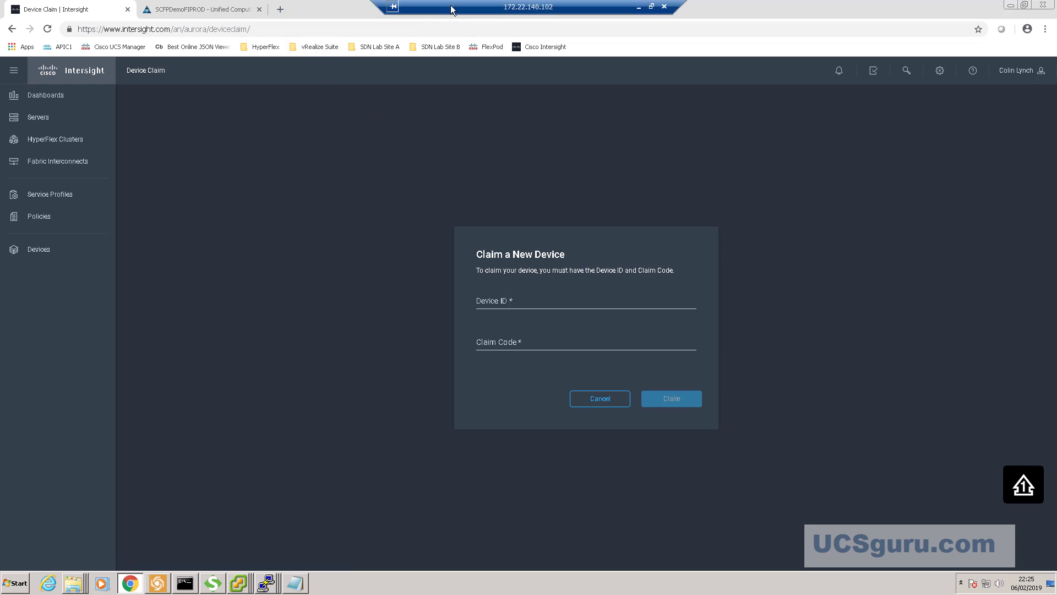
pyautogui.moveTo(452, 10); pyautogui.dragTo(623, 10)
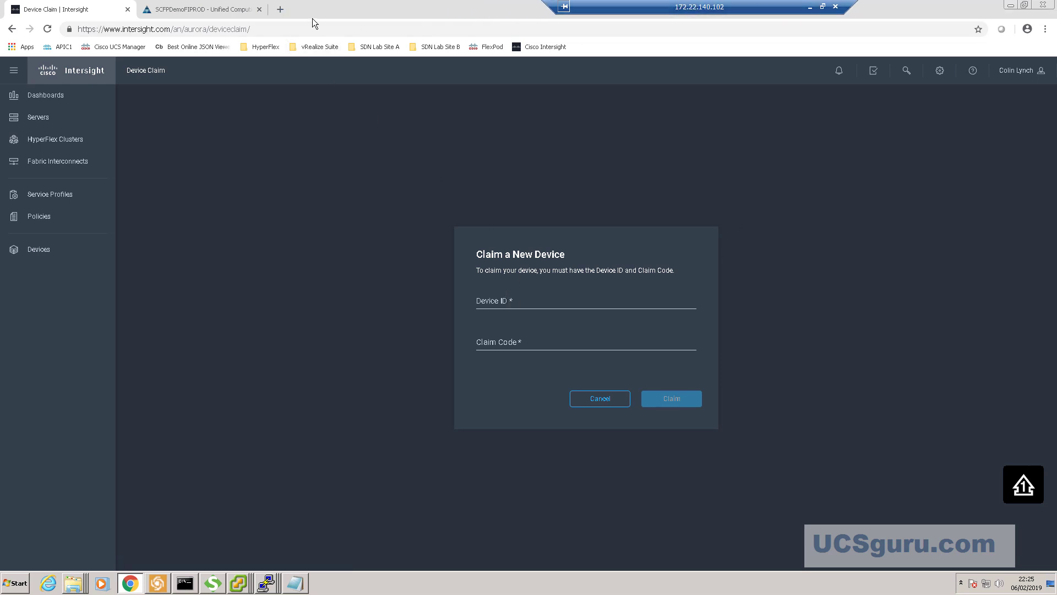
pyautogui.click(281, 10)
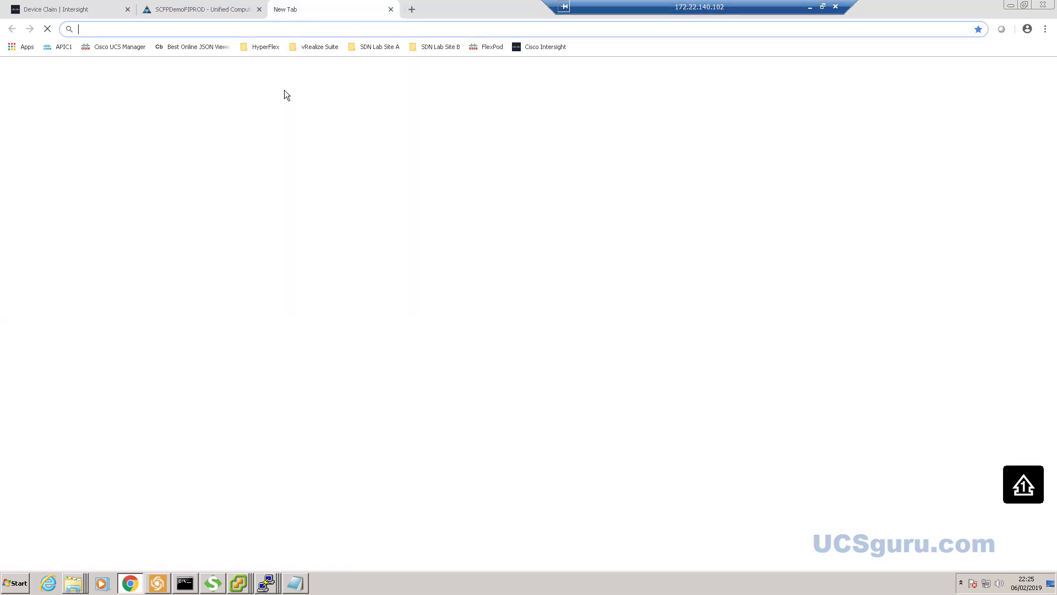
# - Open HyperFlex Connect from the bookmarks and log in with the saved user name and password
pyautogui.click(269, 47)
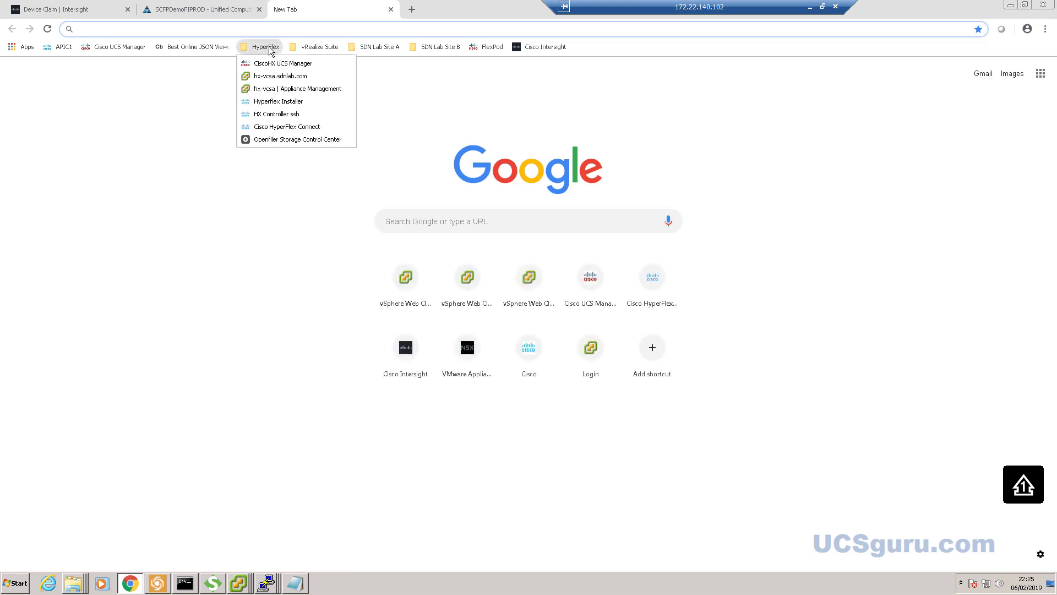
pyautogui.click(277, 129)
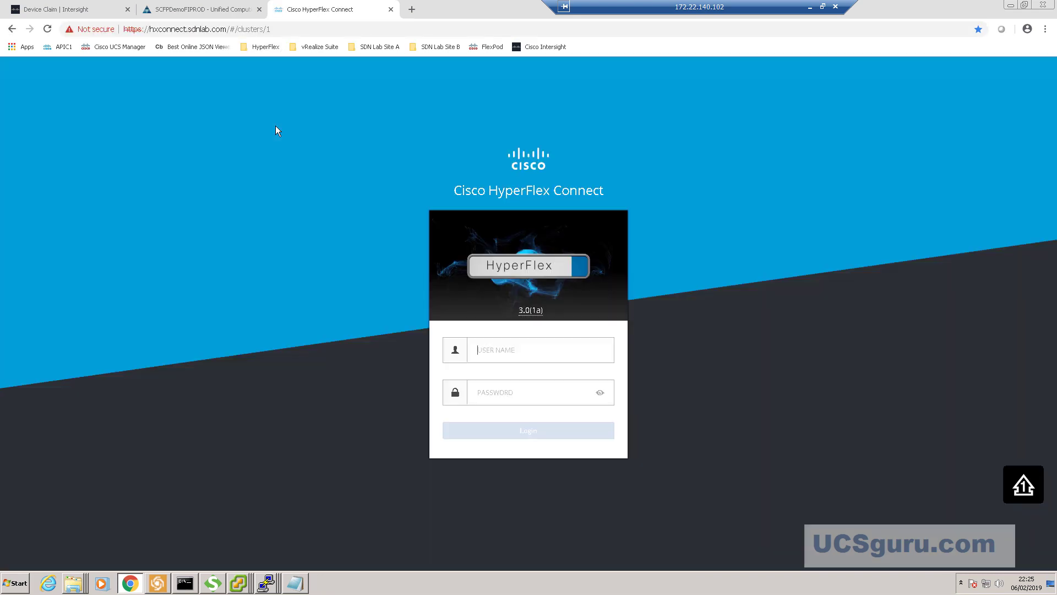
pyautogui.click(491, 352)
pyautogui.click(493, 375)
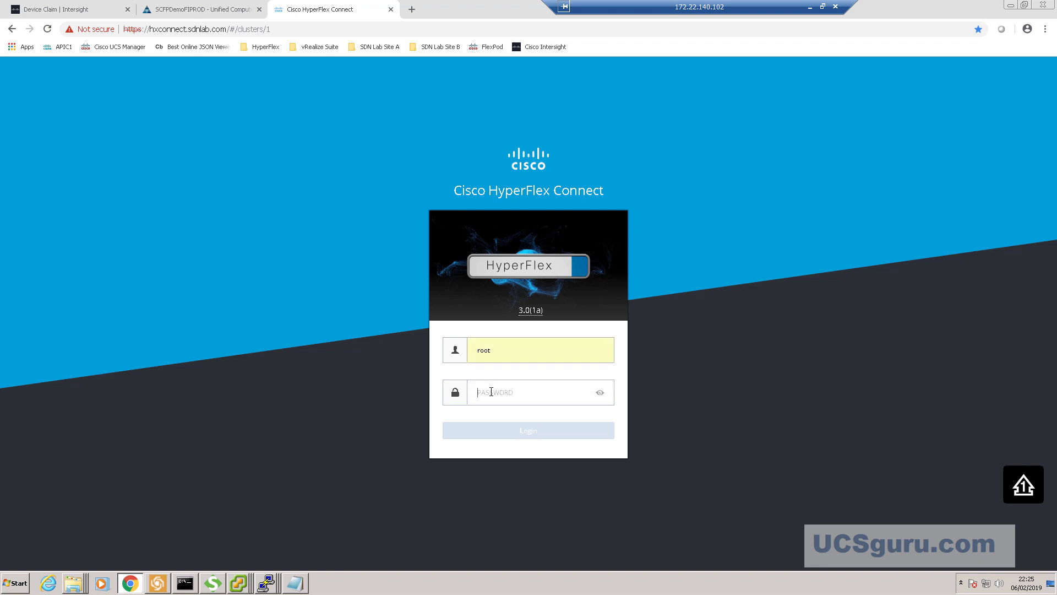
pyautogui.click(491, 392)
pyautogui.write('••••••')
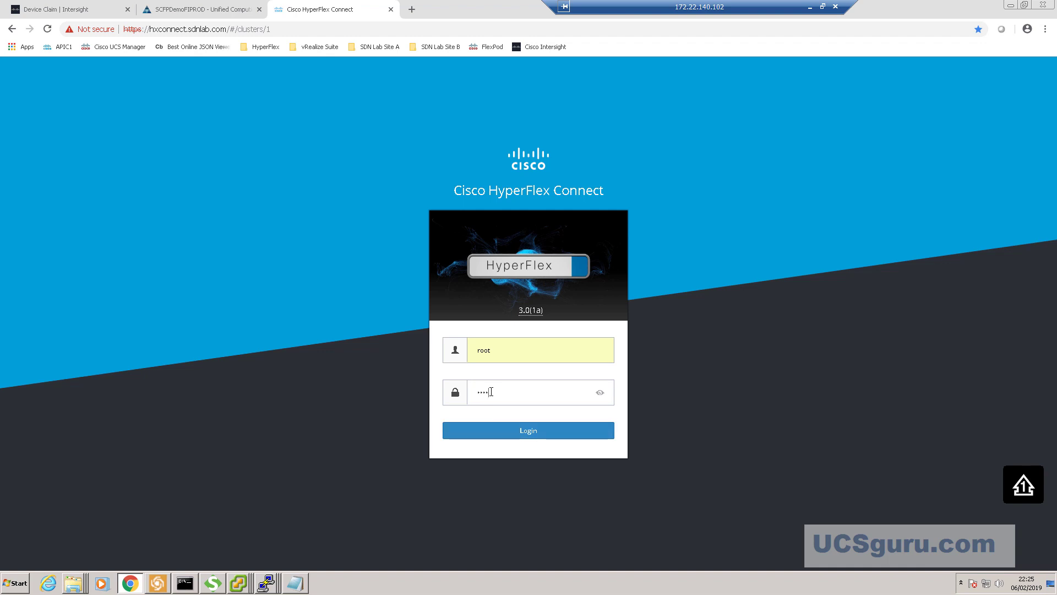
pyautogui.write('••••••')
pyautogui.click(528, 431)
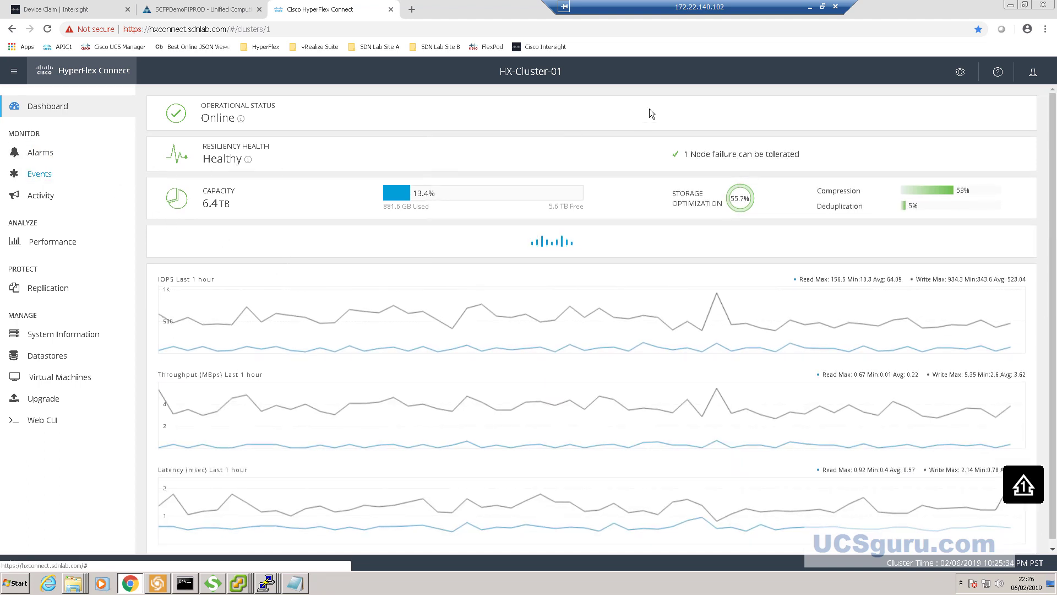
# - Open the Device Connector from the gear menu and open its connection Settings
pyautogui.click(960, 75)
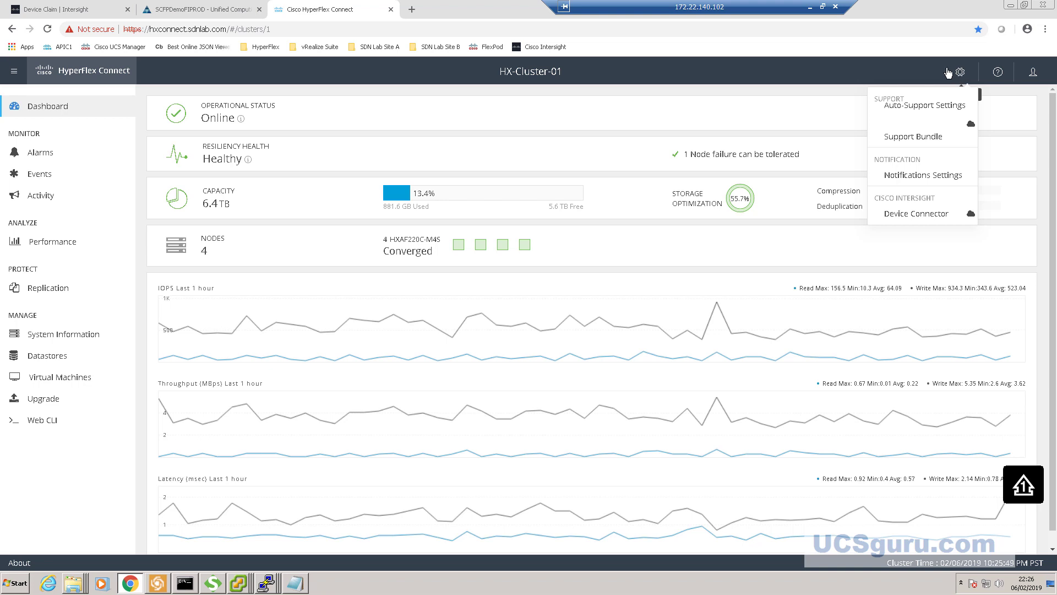
pyautogui.click(917, 215)
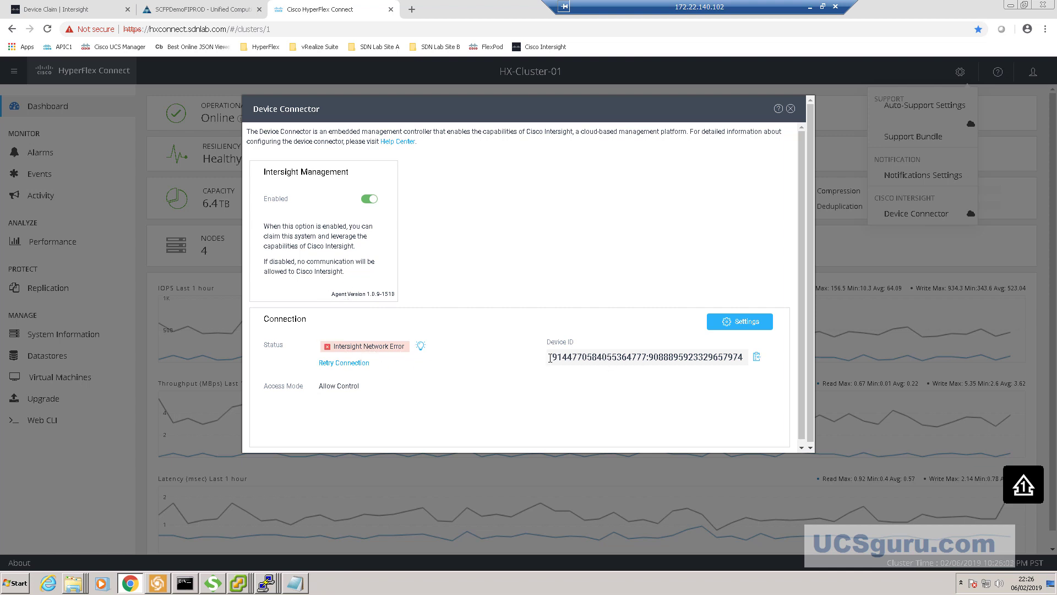
pyautogui.click(746, 322)
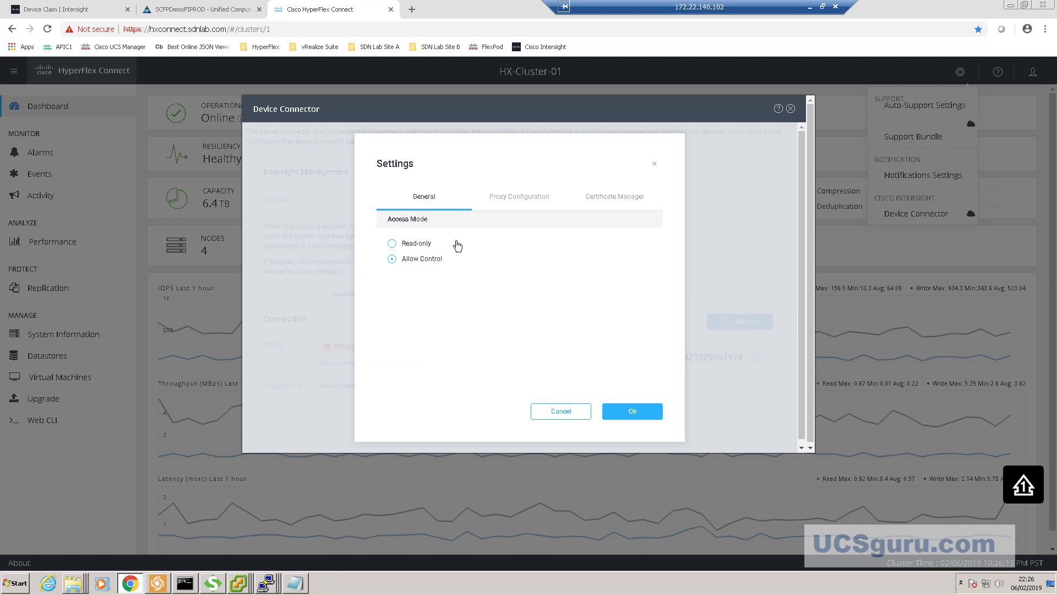
# - Enable the device connector's HTTPS proxy at 172.22.140.101, port 3128, and save the settings
pyautogui.click(523, 204)
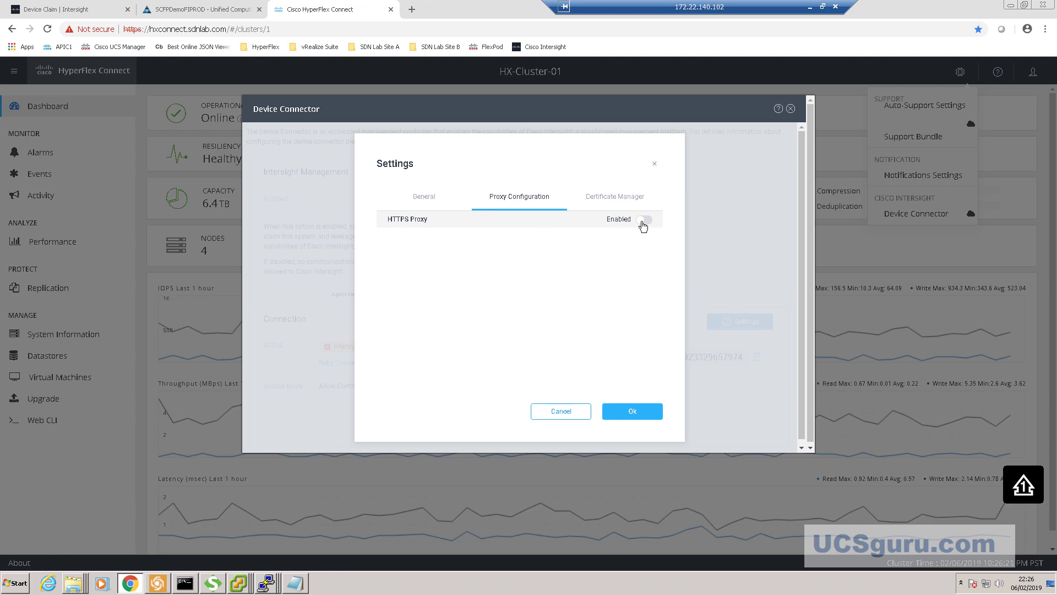
pyautogui.click(643, 221)
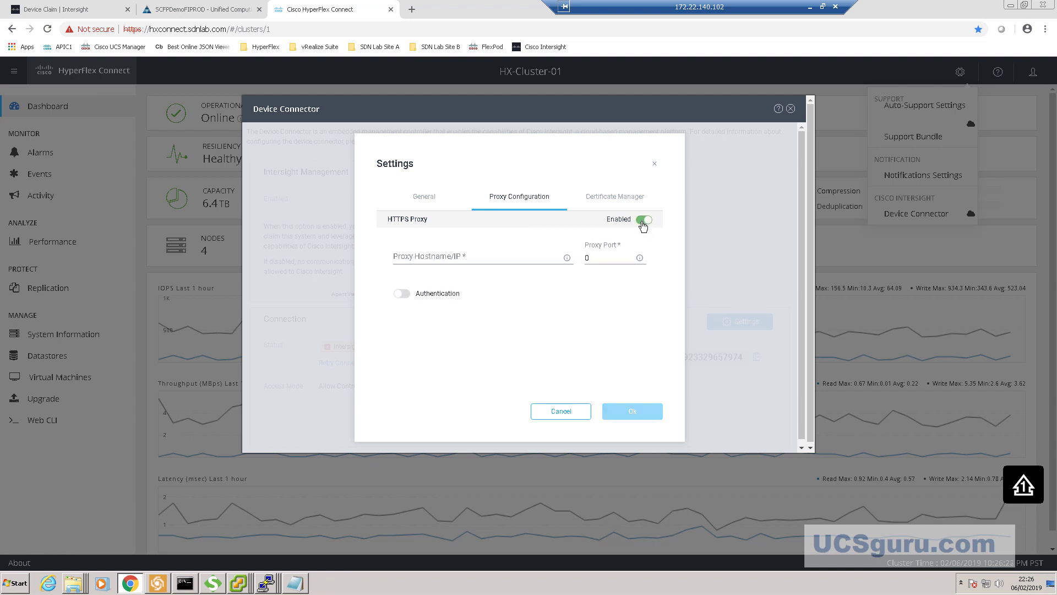
pyautogui.click(478, 256)
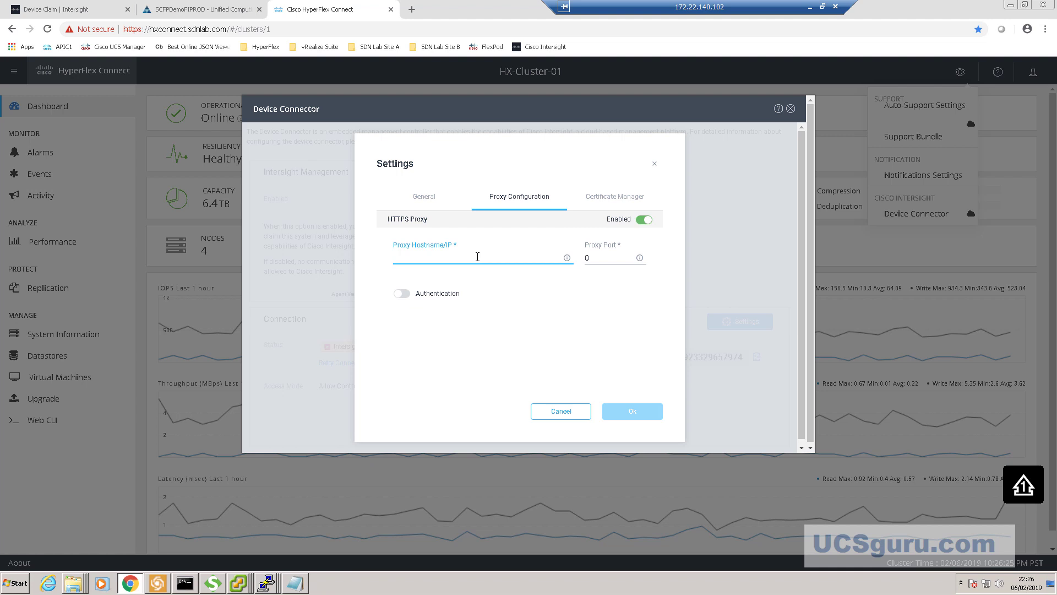
pyautogui.write('172.22.140.101')
pyautogui.click(589, 259)
pyautogui.press('BackSpace')
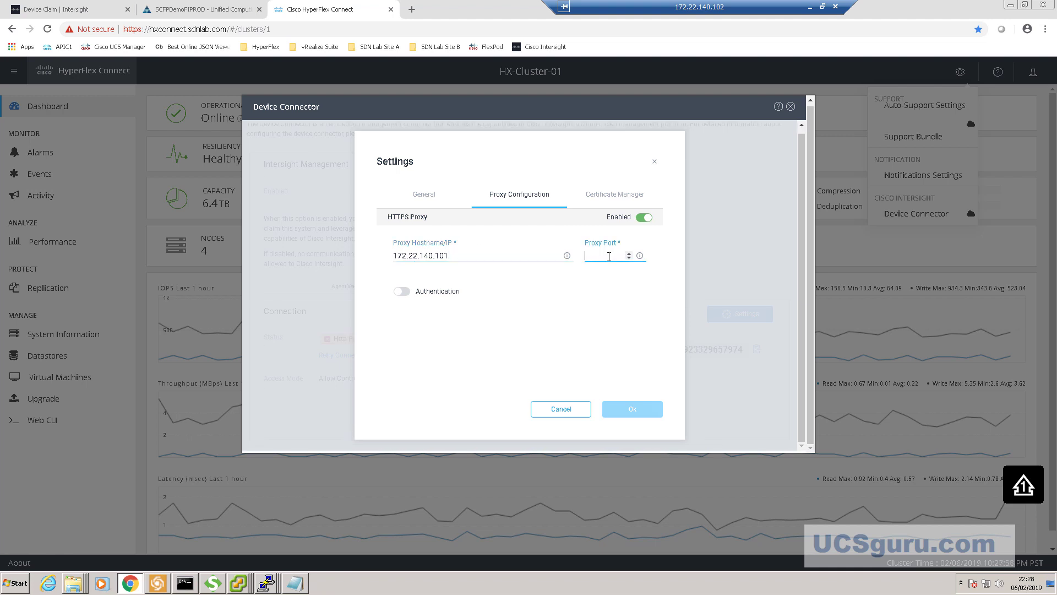
pyautogui.write('3128')
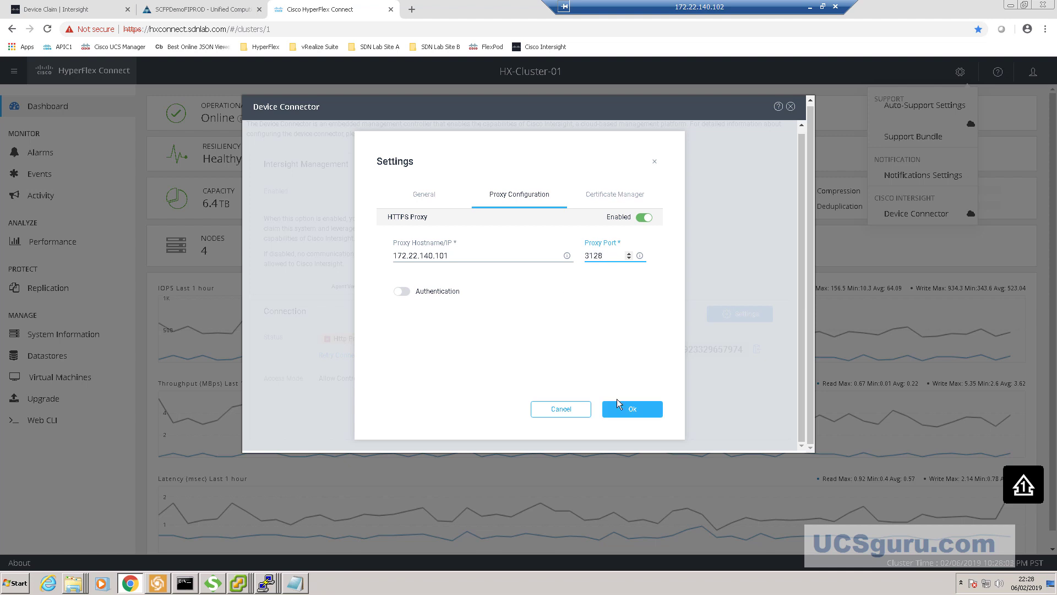
pyautogui.click(632, 411)
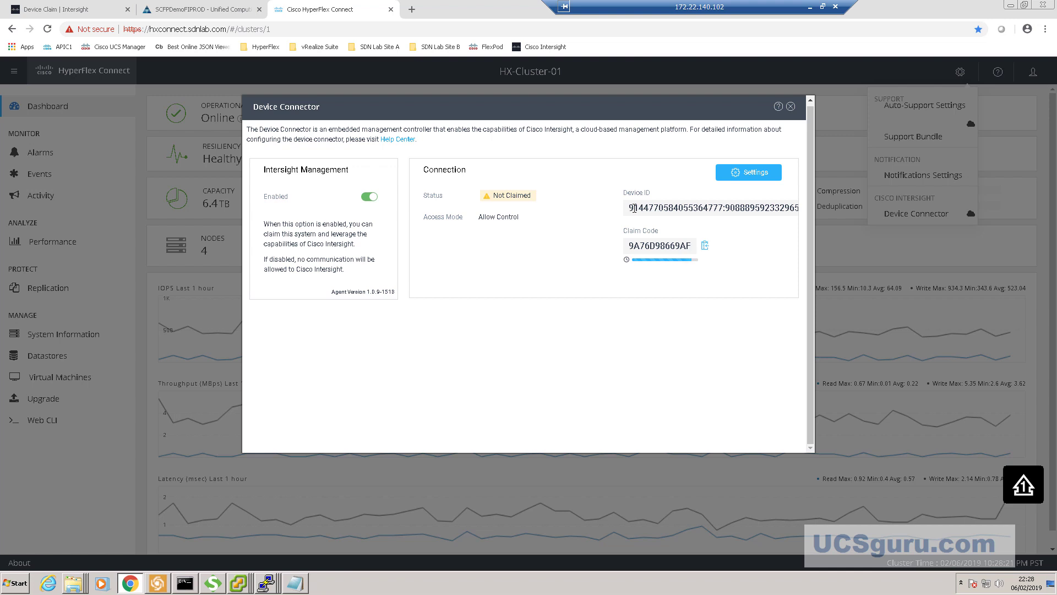
# - Copy the cluster's Device ID and return to the Intersight Device Claim tab
pyautogui.moveTo(629, 208); pyautogui.dragTo(822, 208)
pyautogui.click(55, 9)
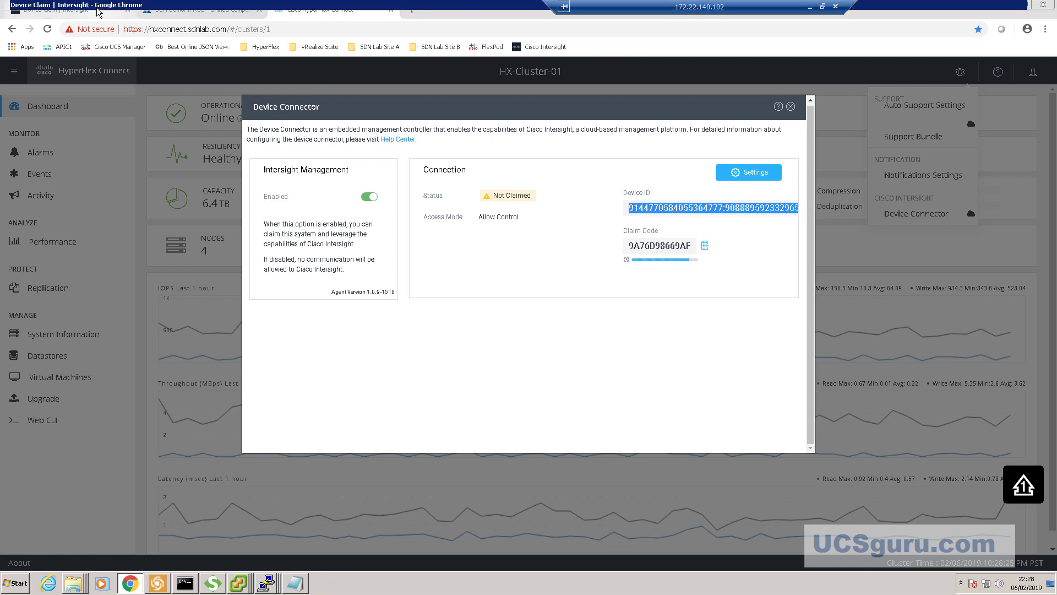
# - Paste HX-Cluster-01's Device ID into the Intersight claim form
pyautogui.click(524, 306)
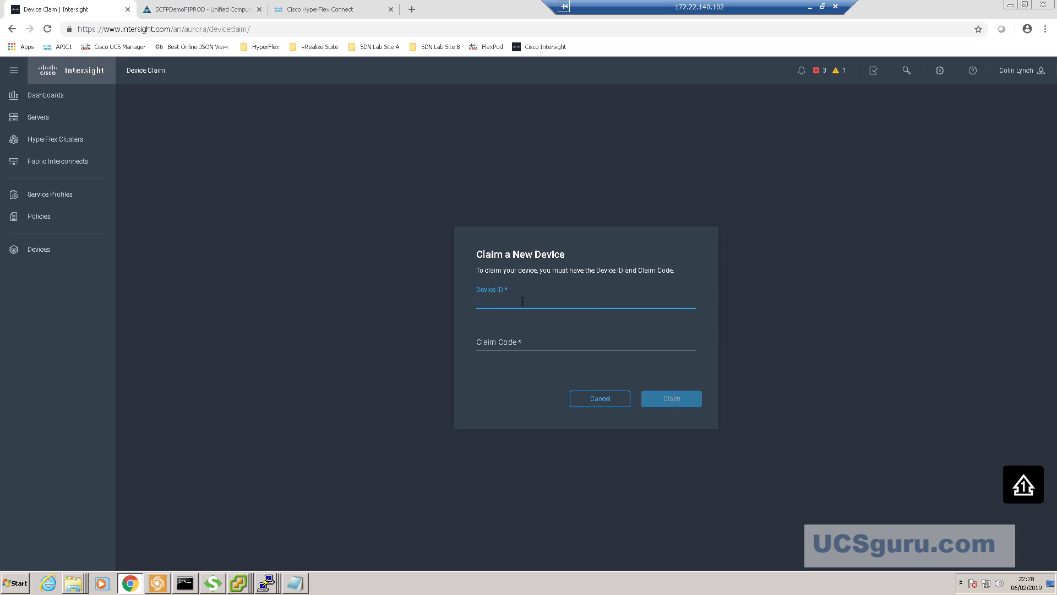
pyautogui.hotkey('ctrl', 'v')
pyautogui.click(525, 341)
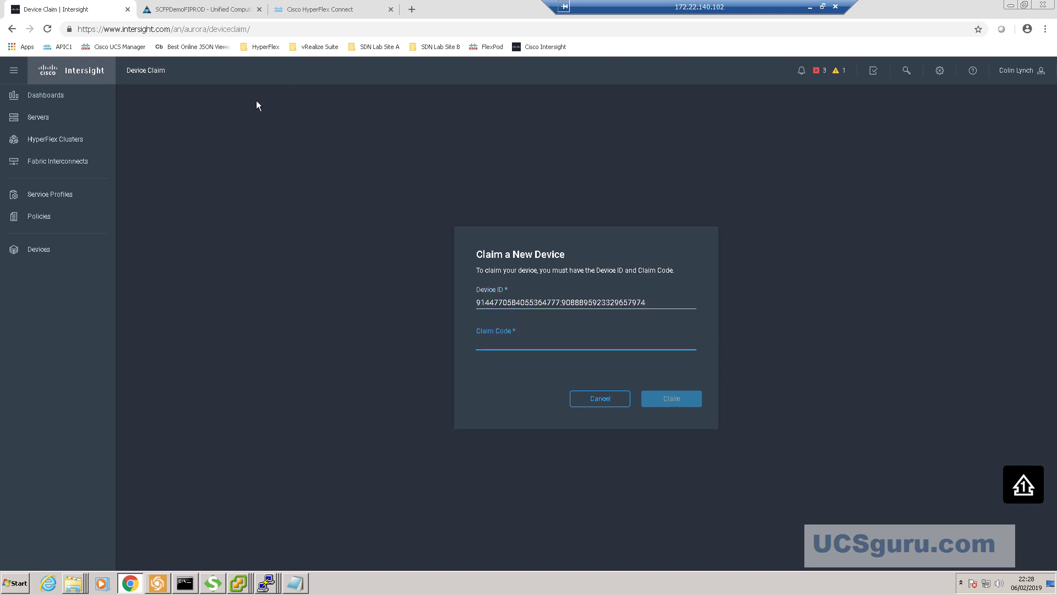
# - Bring over the cluster's Claim Code from HyperFlex Connect, submit the claim, and view the dashboard
pyautogui.click(296, 17)
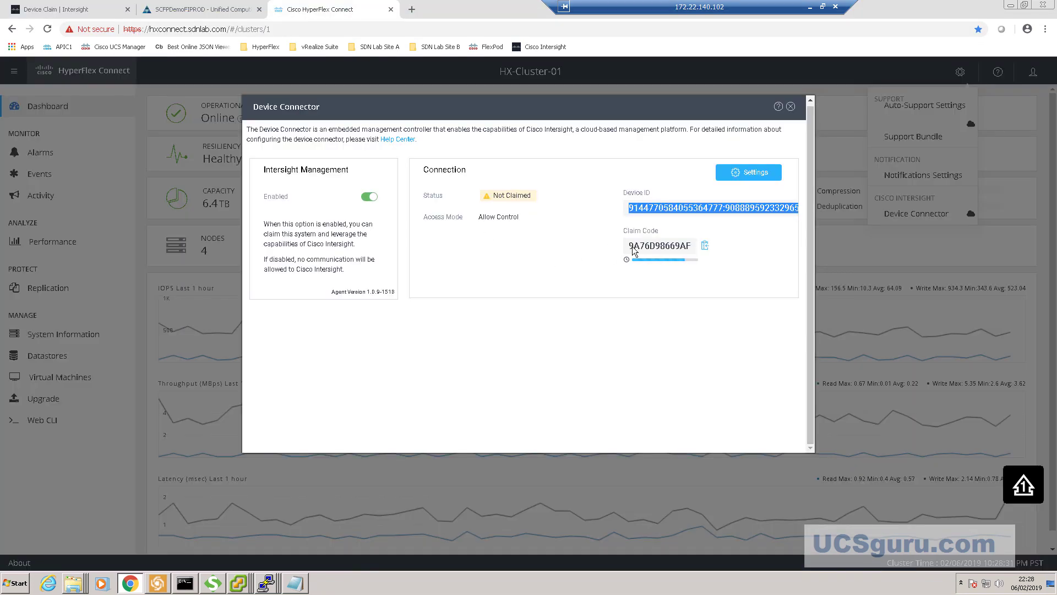
pyautogui.click(704, 247)
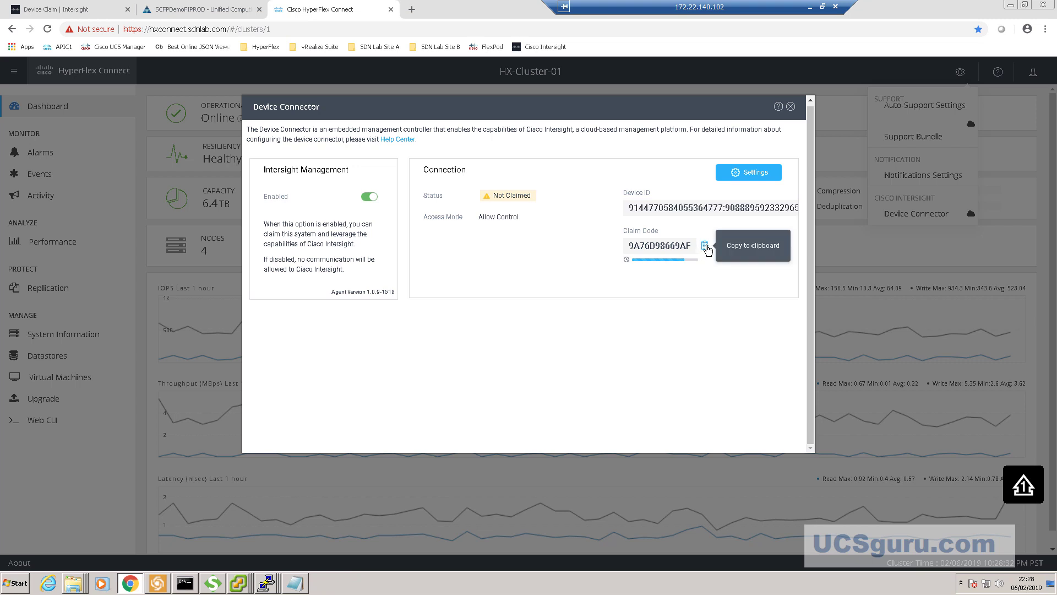
pyautogui.click(189, 11)
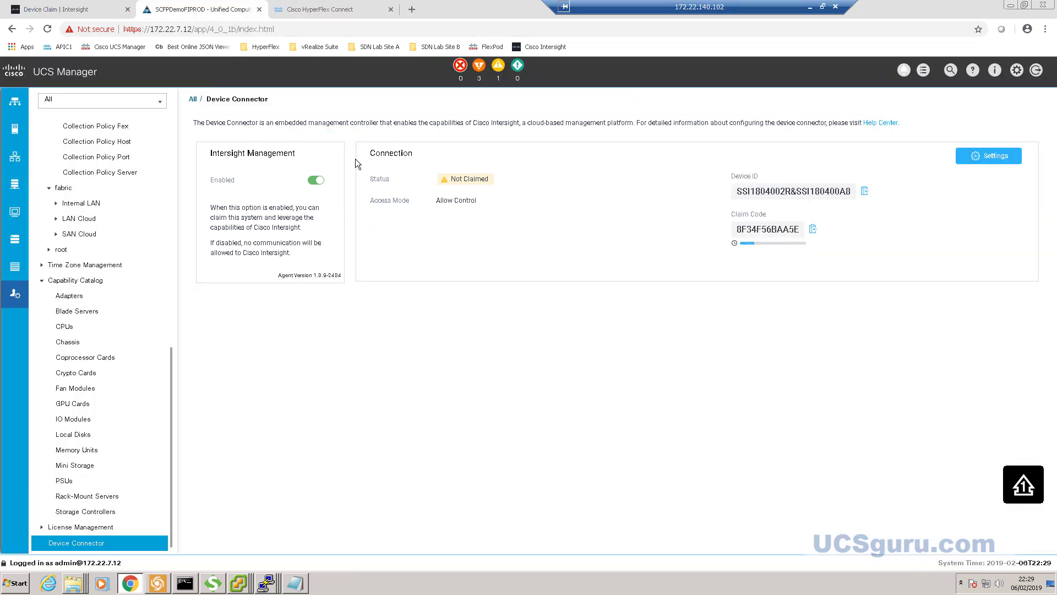
pyautogui.click(76, 13)
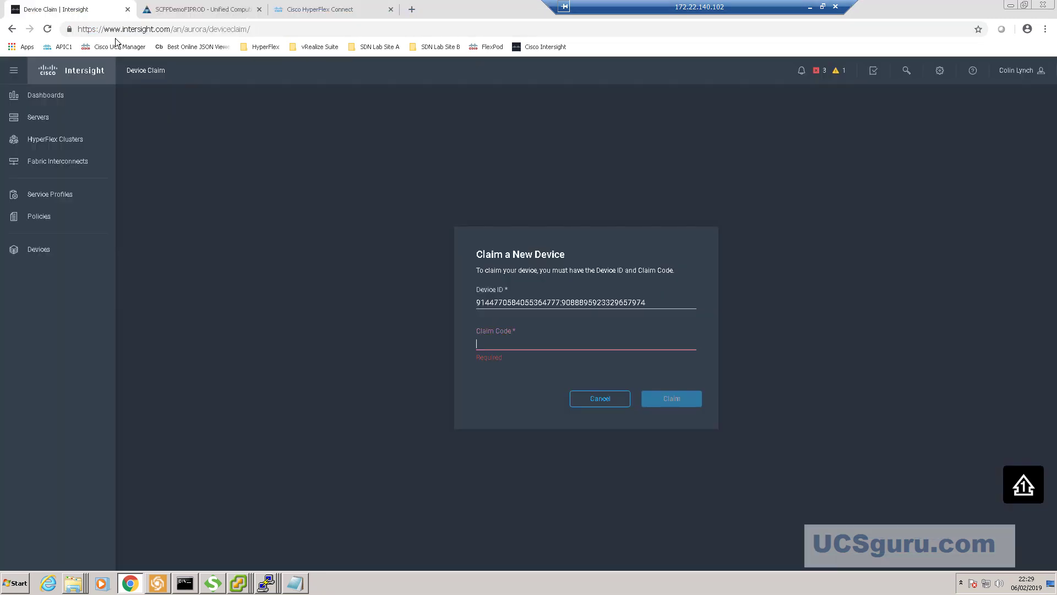
pyautogui.click(619, 347)
pyautogui.hotkey('ctrl', 'v')
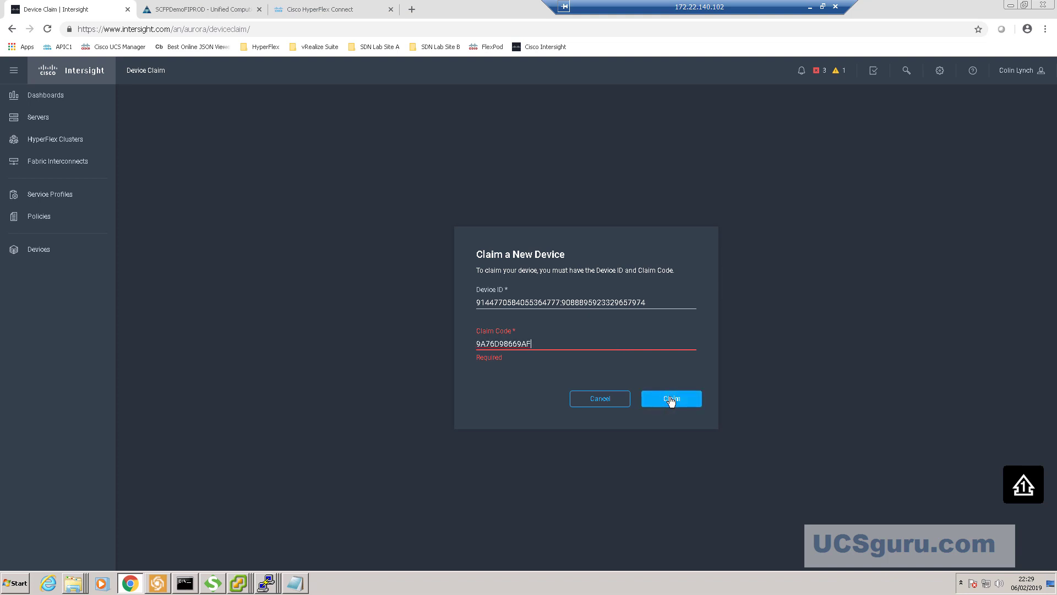
pyautogui.click(671, 399)
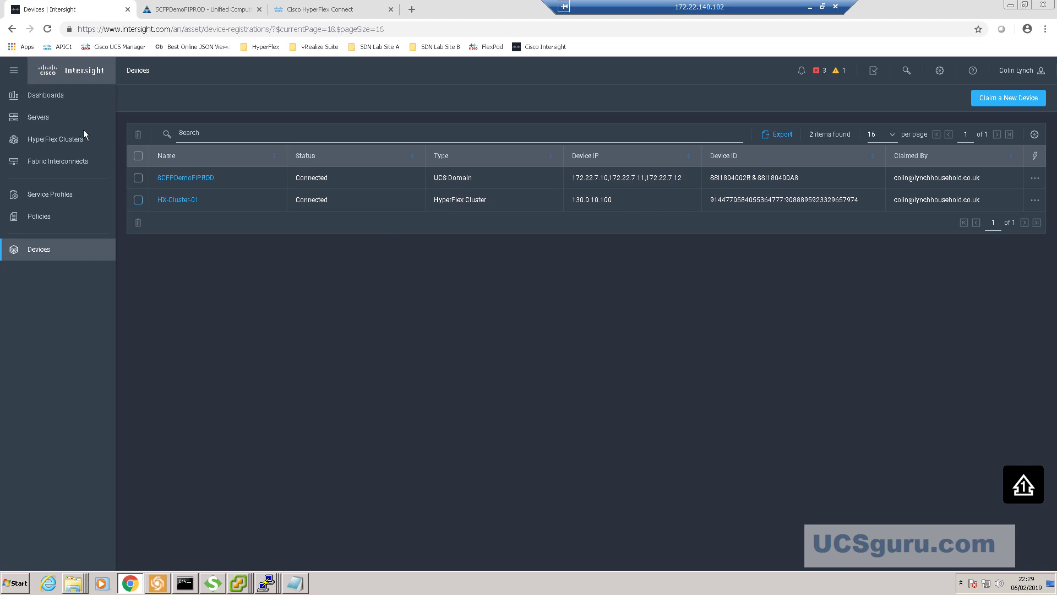
pyautogui.click(54, 97)
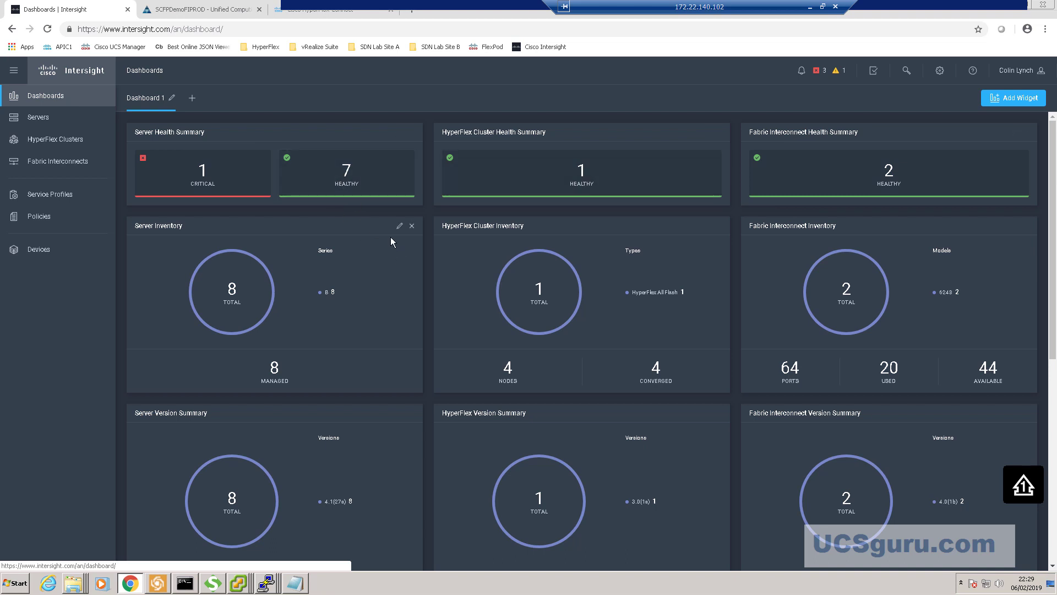
# - Scroll through the dashboard summaries and list the servers in Critical health
pyautogui.scroll(-1, 391, 241)
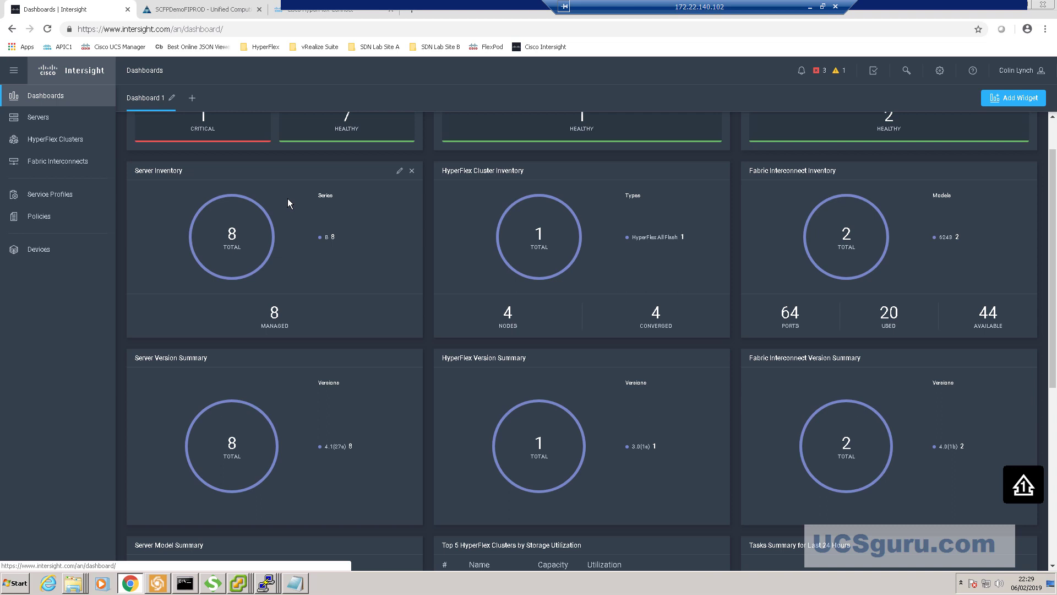
pyautogui.scroll(1, 288, 198)
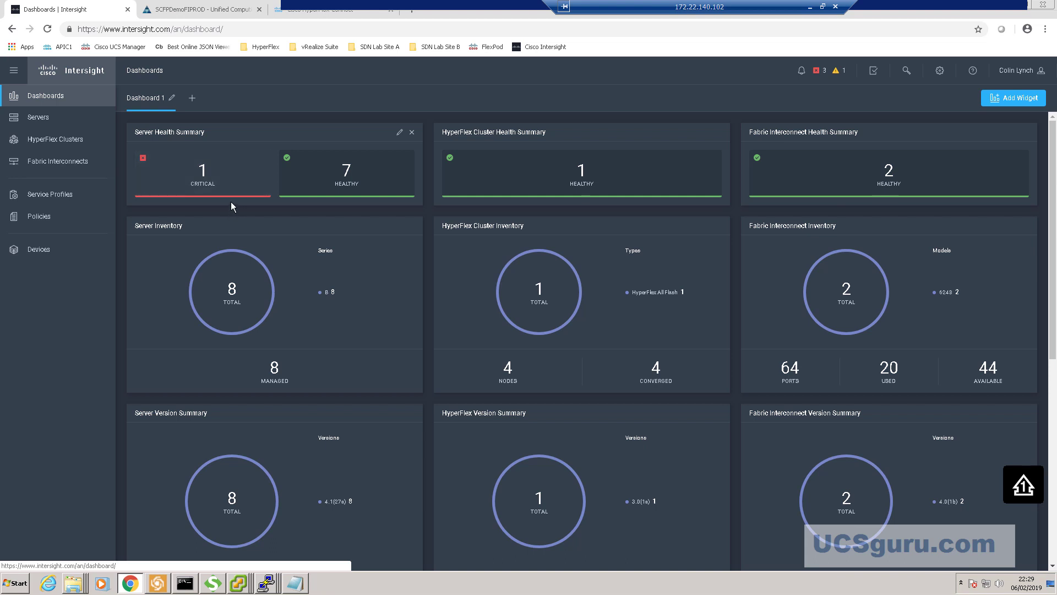
pyautogui.click(220, 188)
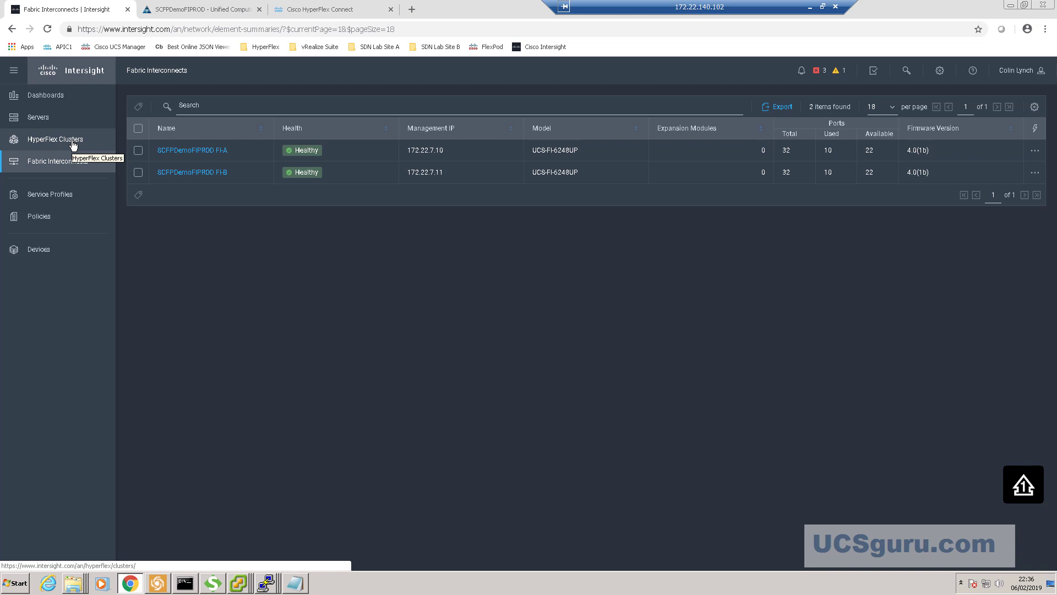
# - Review HX-Cluster-01 (Healthy, 6.4 TB, four converged nodes), then go to the Servers list
pyautogui.click(55, 139)
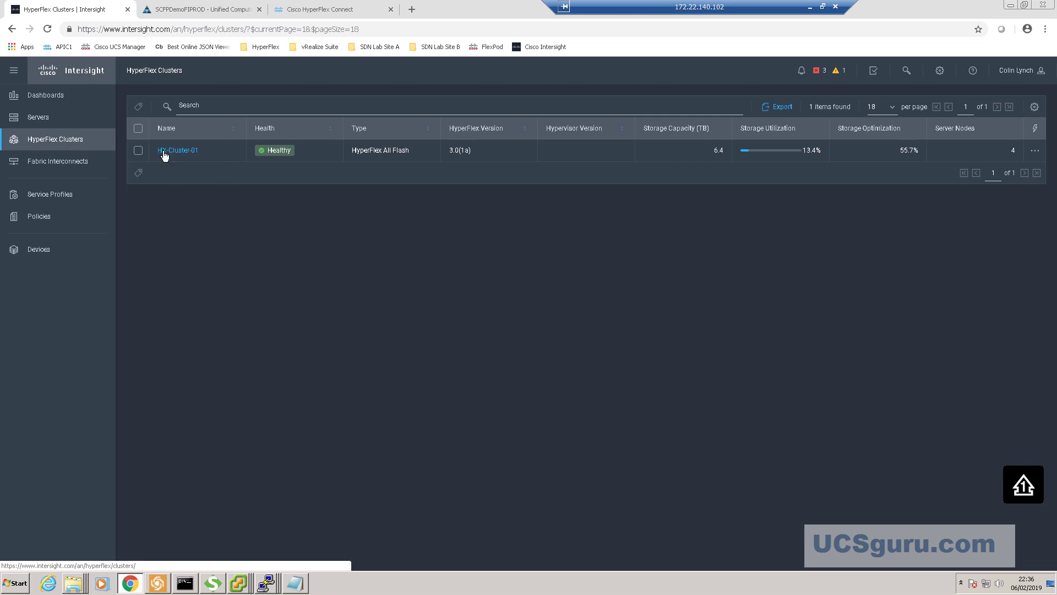
pyautogui.click(177, 154)
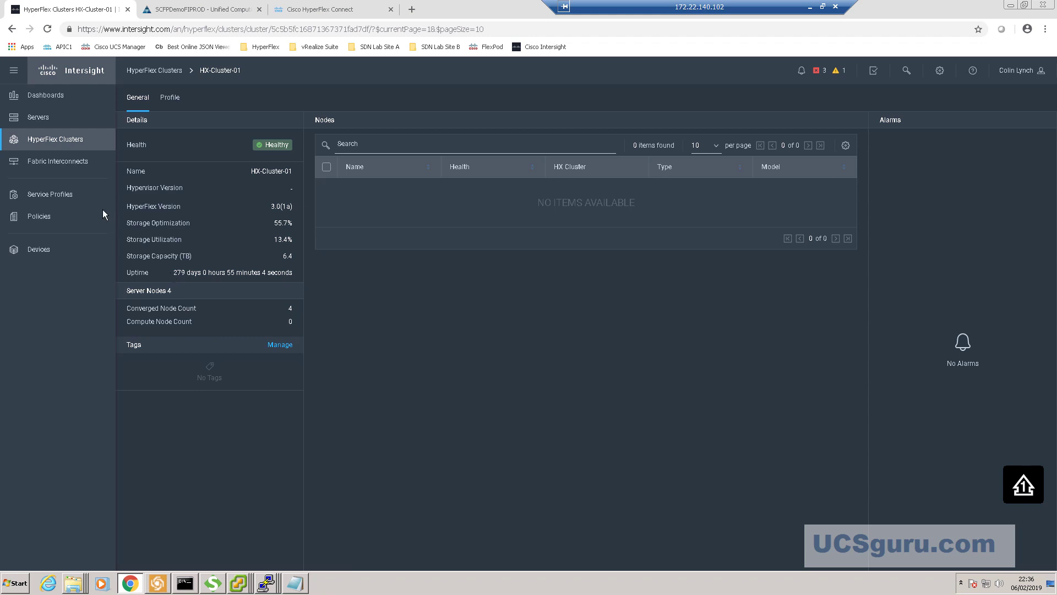
pyautogui.click(37, 115)
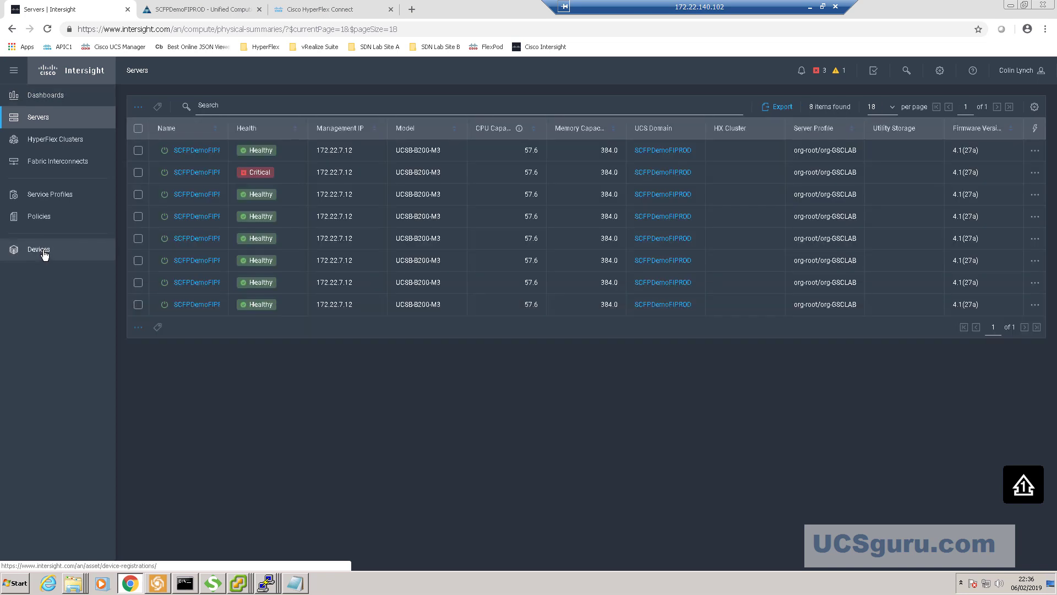
# - Show the Launch UCSM / Launch CLI options for the SCFPDemoFIPROD row in Devices
pyautogui.click(44, 253)
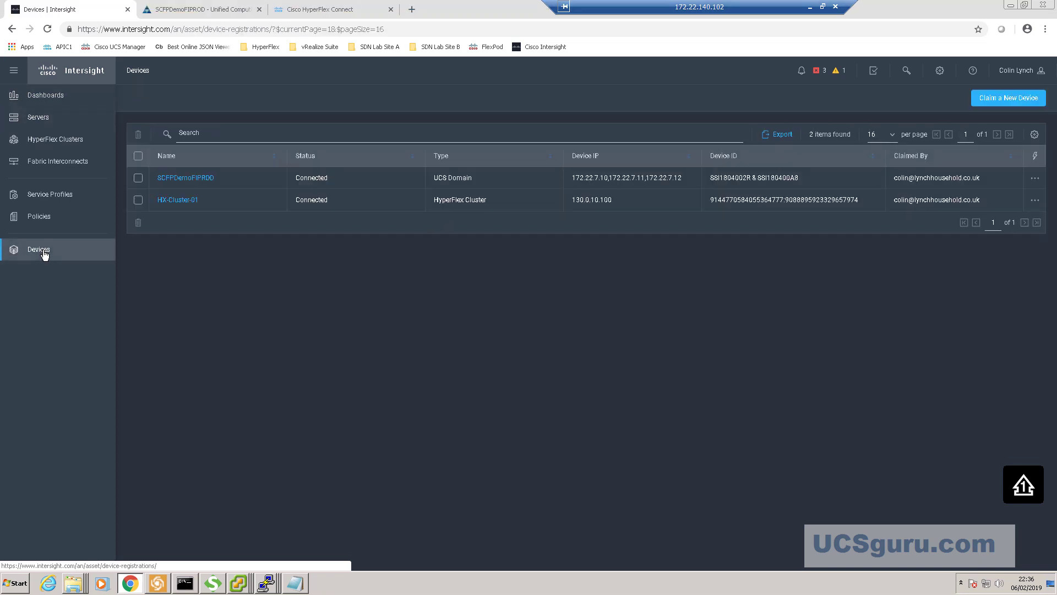
pyautogui.click(1039, 182)
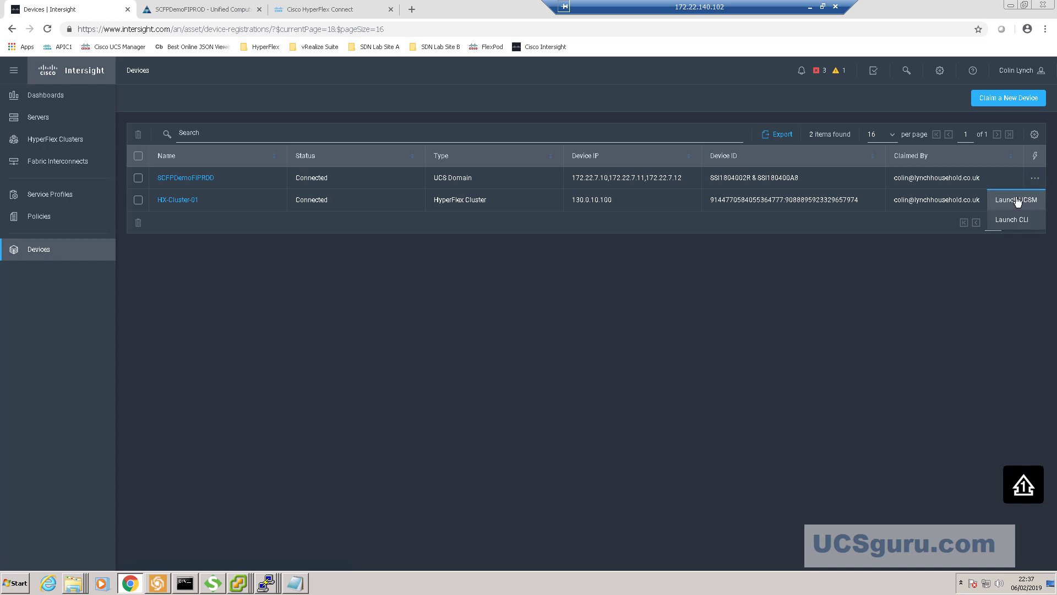
pyautogui.click(1022, 291)
pyautogui.click(1035, 203)
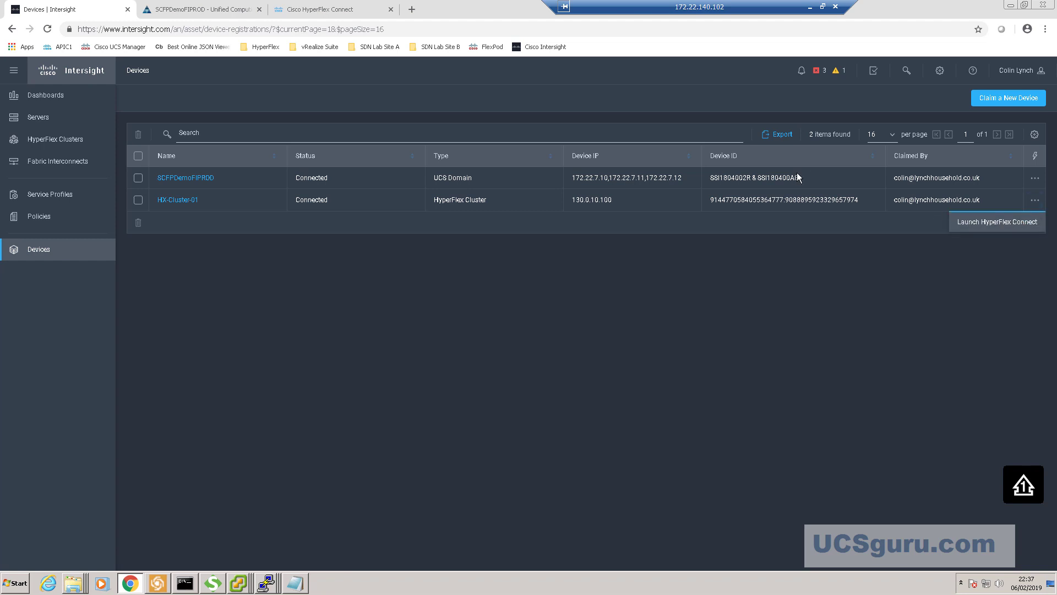
pyautogui.click(1035, 183)
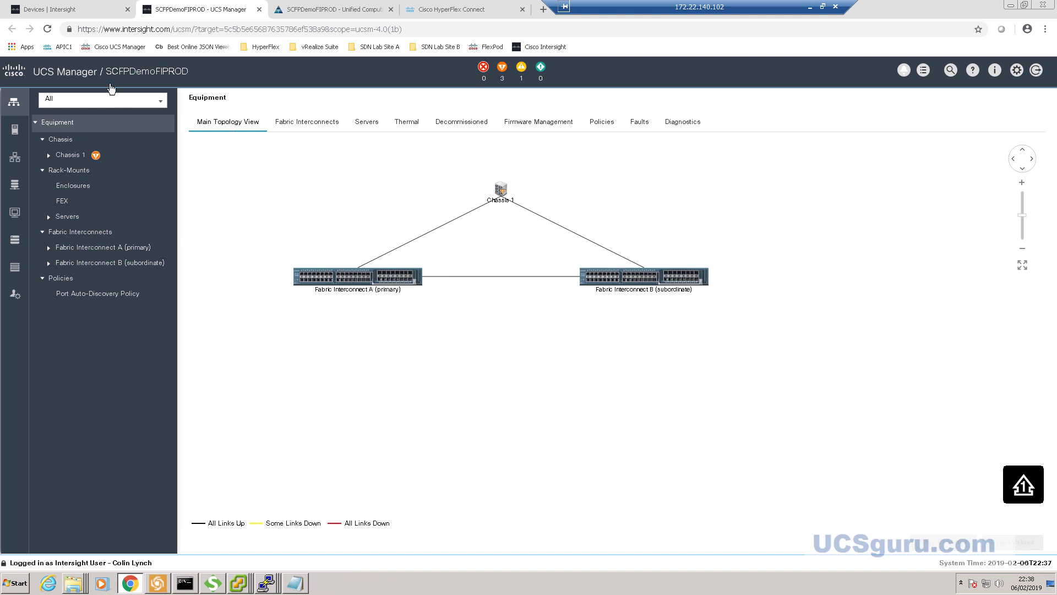
# - Go from UCS Manager's Main Topology View back to the Intersight Devices list
pyautogui.click(69, 13)
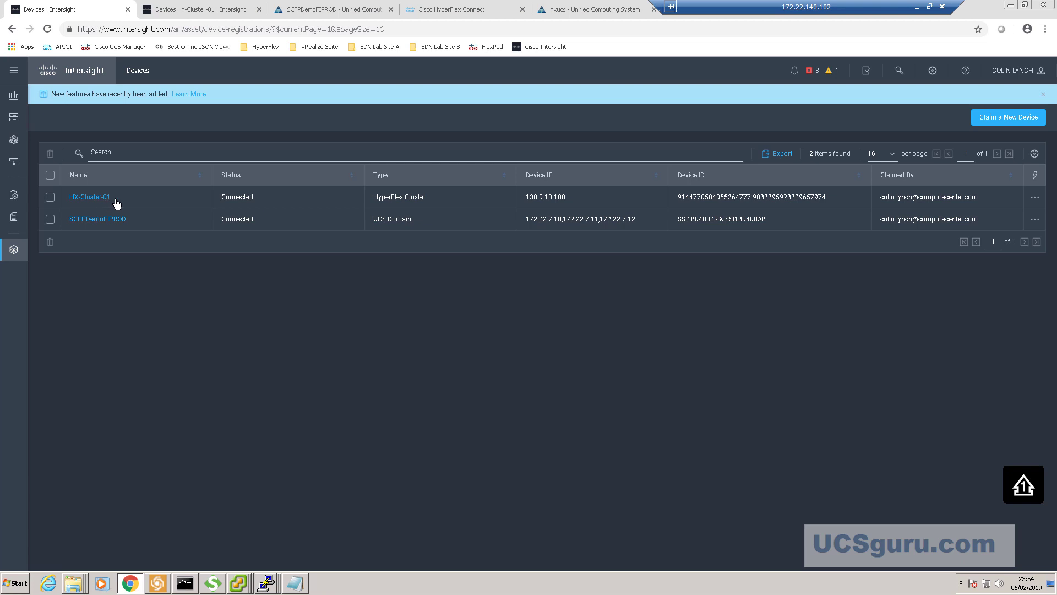
# - Start a new device claim and paste in the hxucs Device ID from UCS Manager
pyautogui.click(1013, 119)
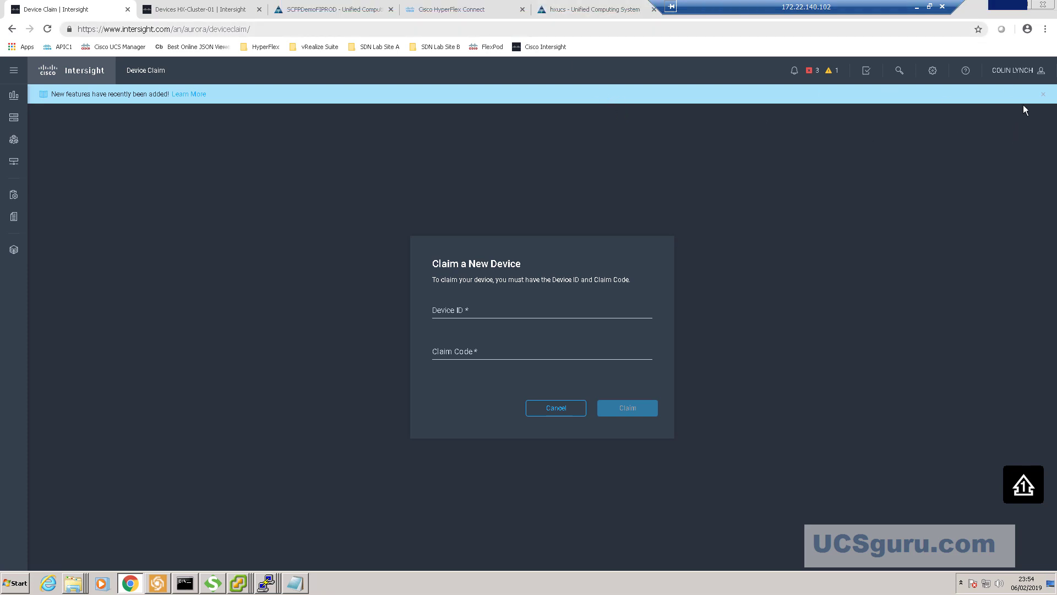
pyautogui.click(564, 11)
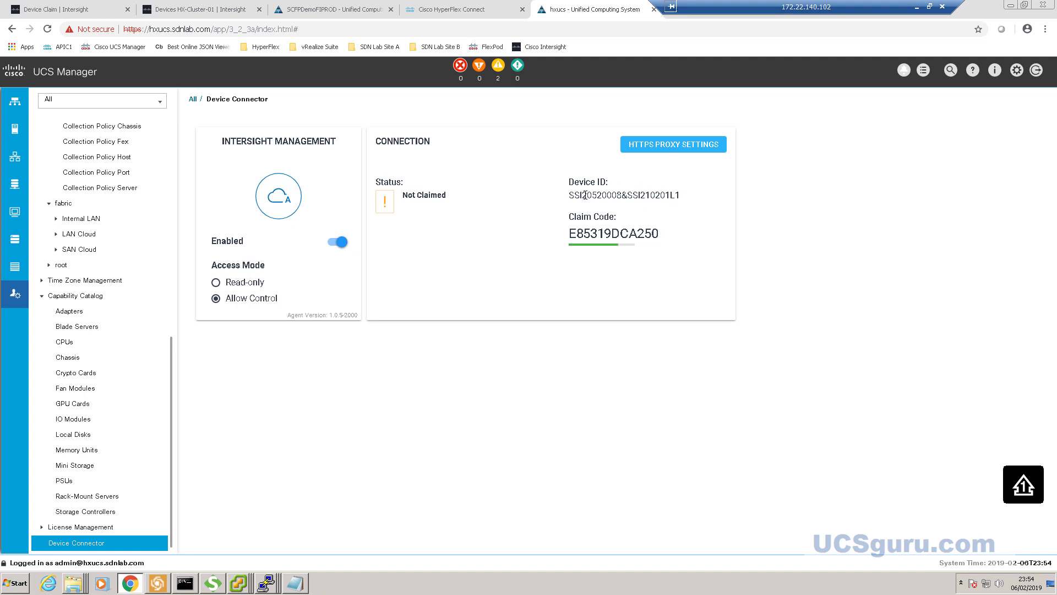
pyautogui.moveTo(569, 195); pyautogui.dragTo(681, 196)
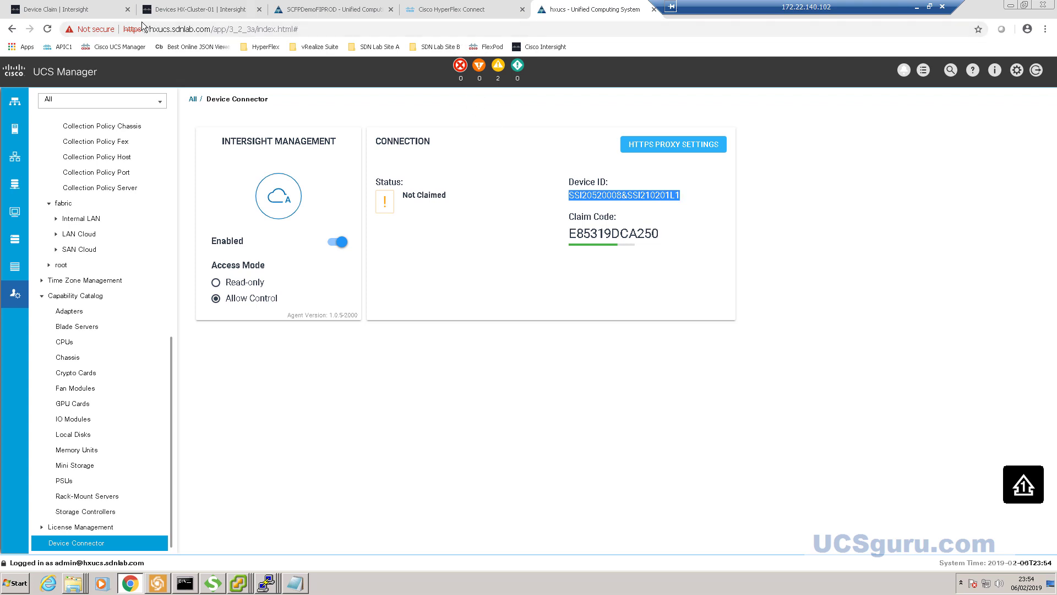
pyautogui.click(89, 11)
pyautogui.click(494, 308)
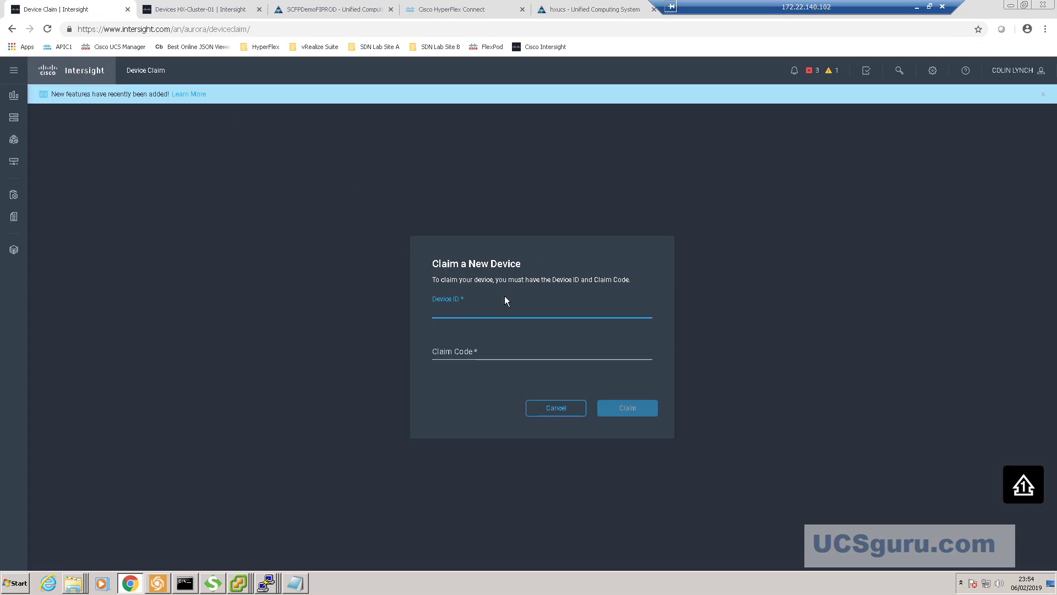
pyautogui.write('SSI20520008&SSI210201L1')
pyautogui.click(514, 350)
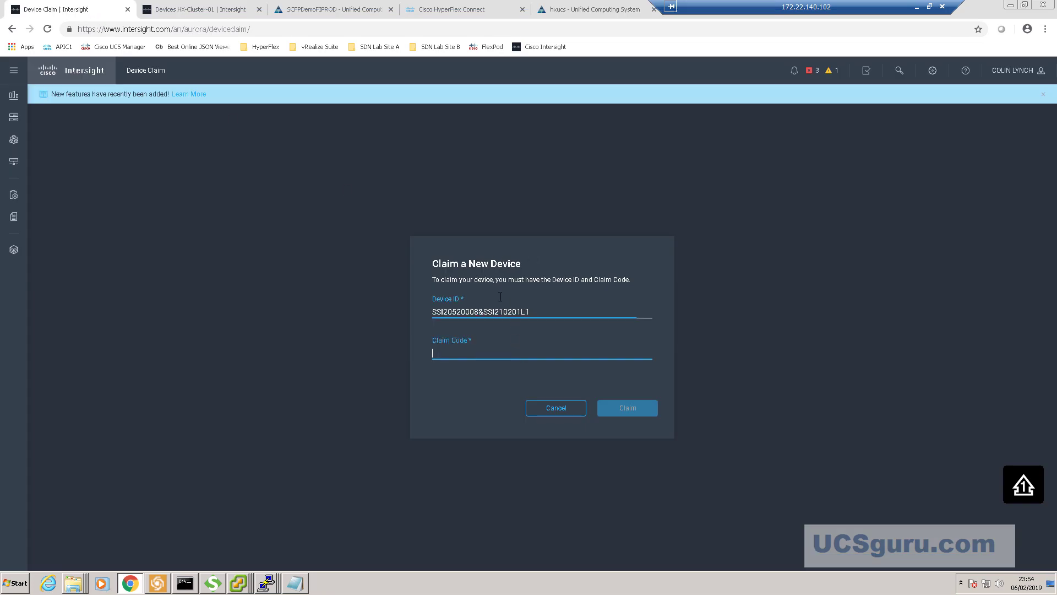
pyautogui.click(590, 11)
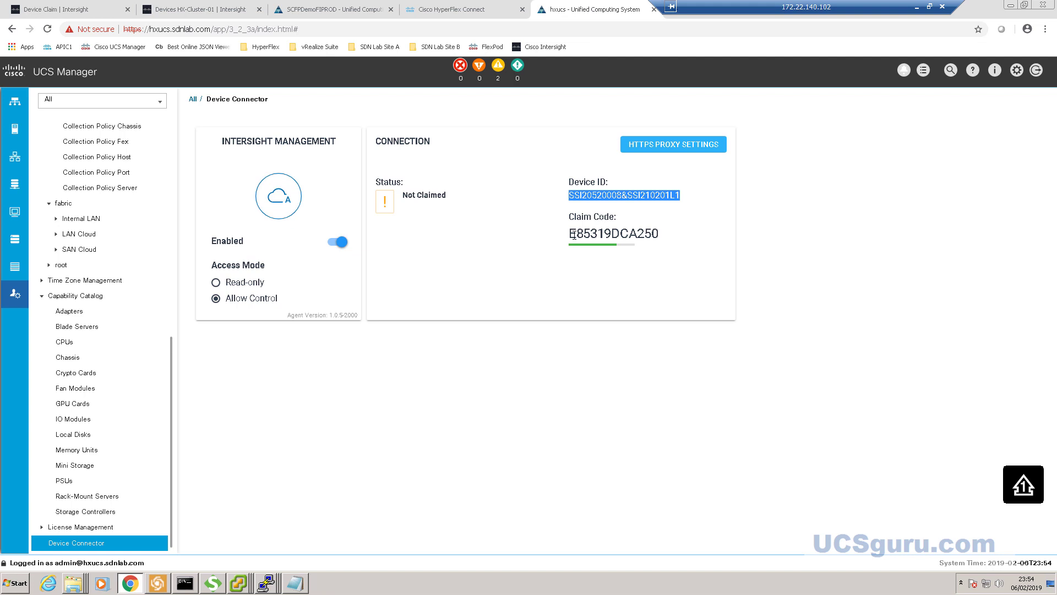
pyautogui.moveTo(574, 235); pyautogui.dragTo(661, 236)
pyautogui.hotkey('ctrl', 'c')
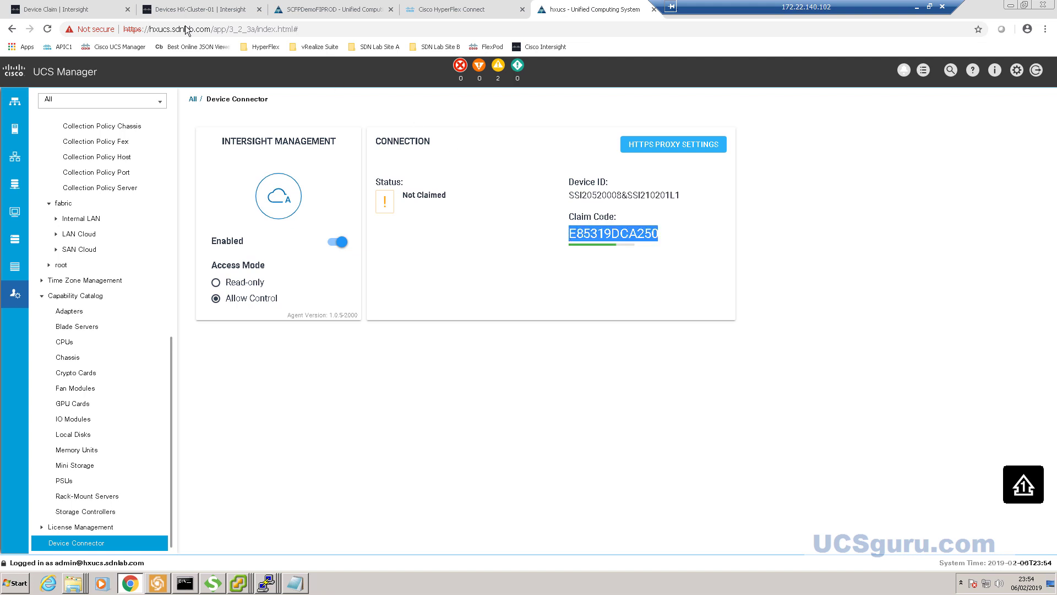
pyautogui.click(79, 11)
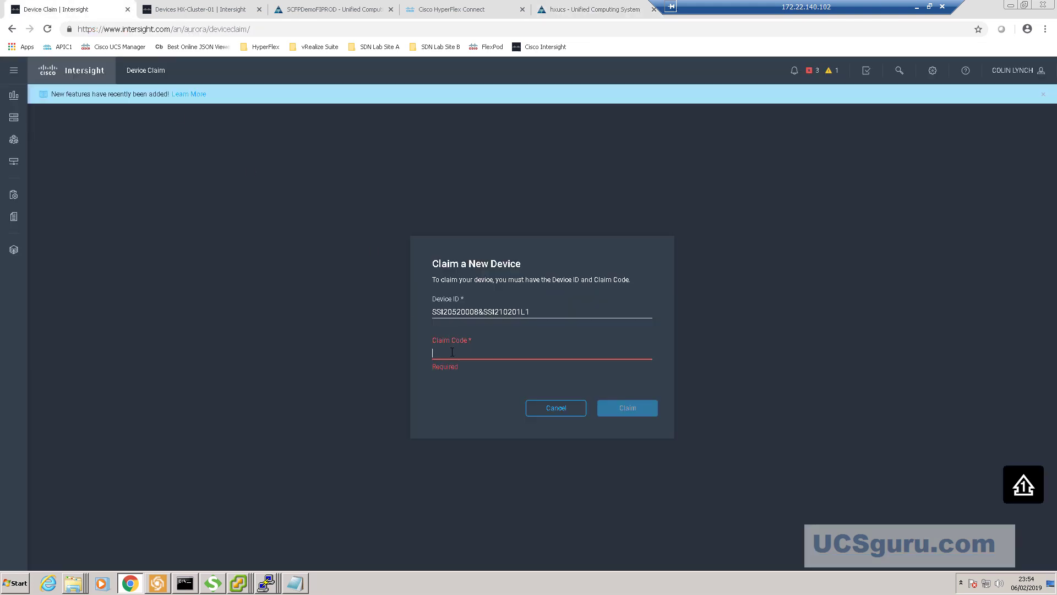
pyautogui.hotkey('ctrl', 'v')
pyautogui.click(618, 405)
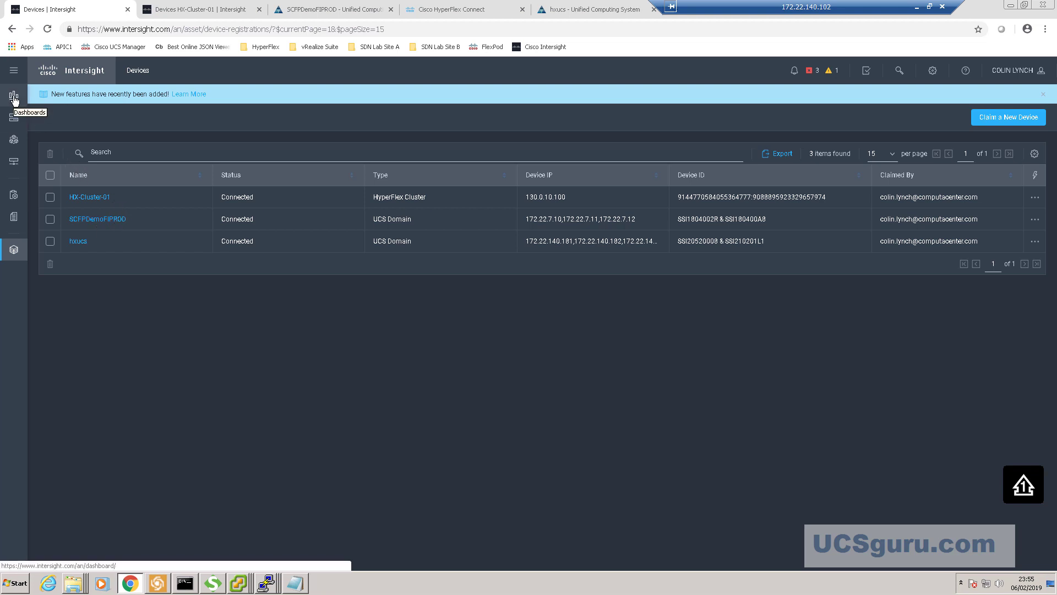
# - Check the aggregated dashboard, then open HX-Cluster-01 from the HyperFlex Clusters list
pyautogui.click(15, 98)
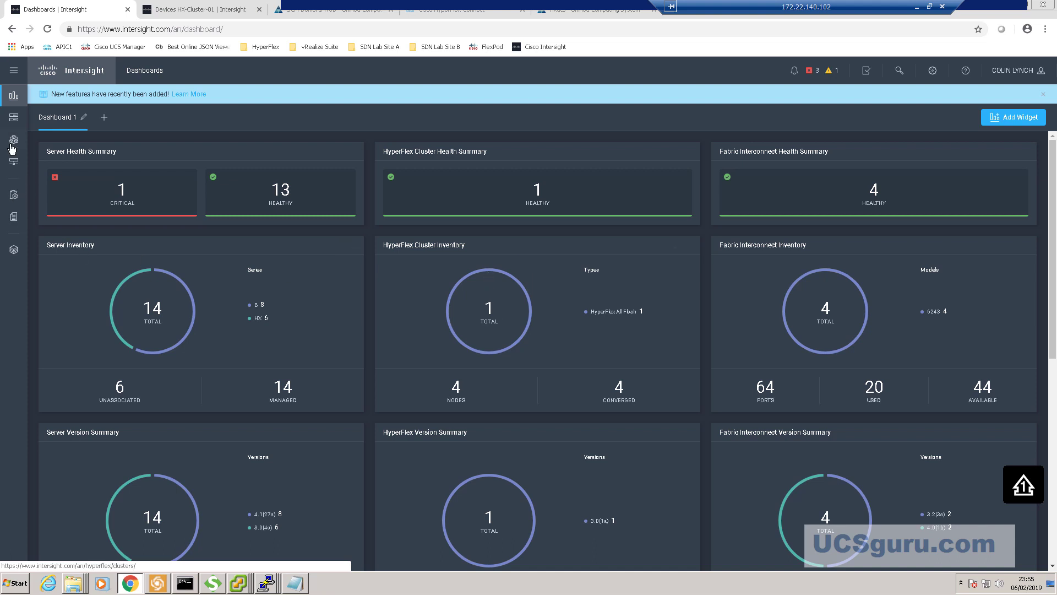
pyautogui.click(14, 72)
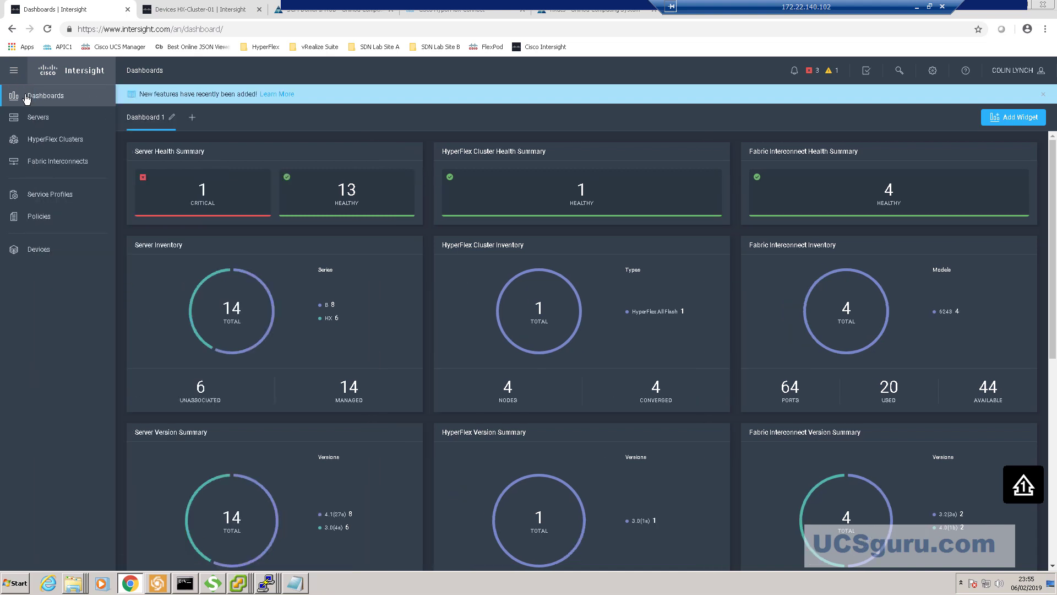
pyautogui.click(57, 140)
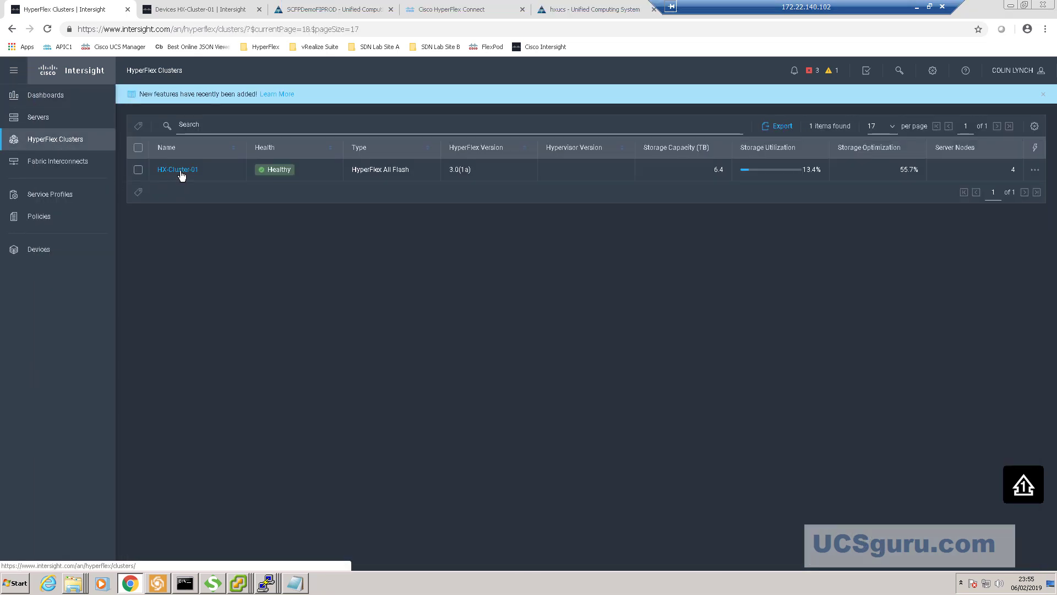
pyautogui.click(178, 169)
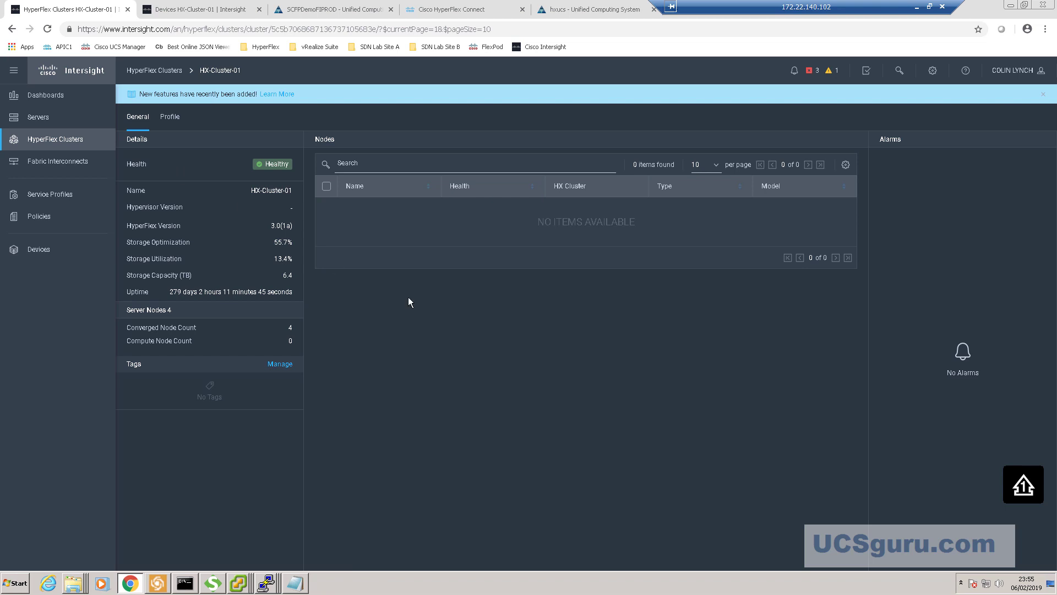
# - Browse the HyperFlex Clusters, Servers and Fabric Interconnects lists, ending on HX-Cluster-01
pyautogui.click(154, 70)
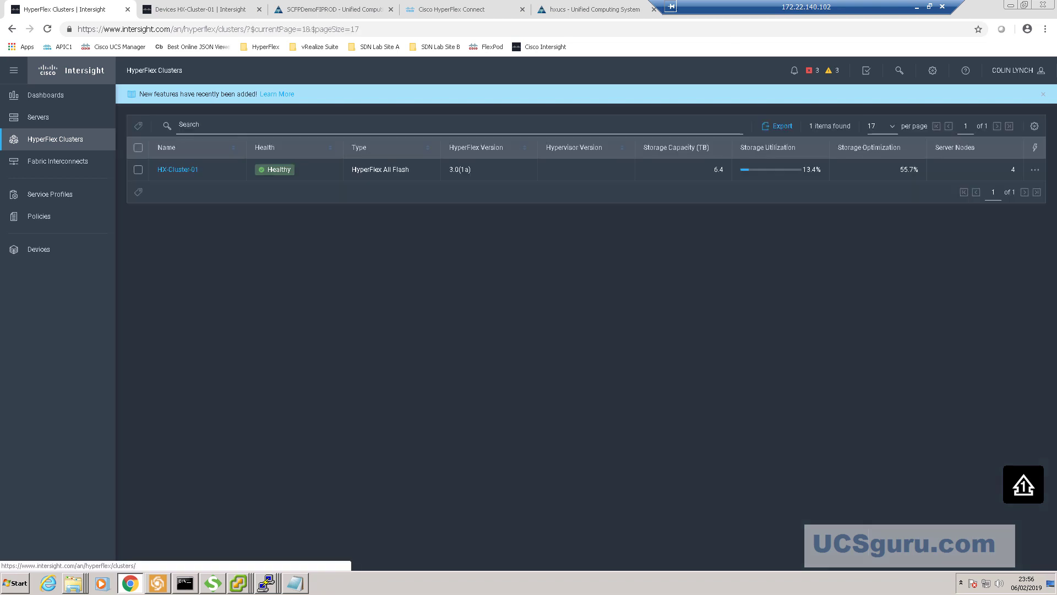
pyautogui.click(46, 118)
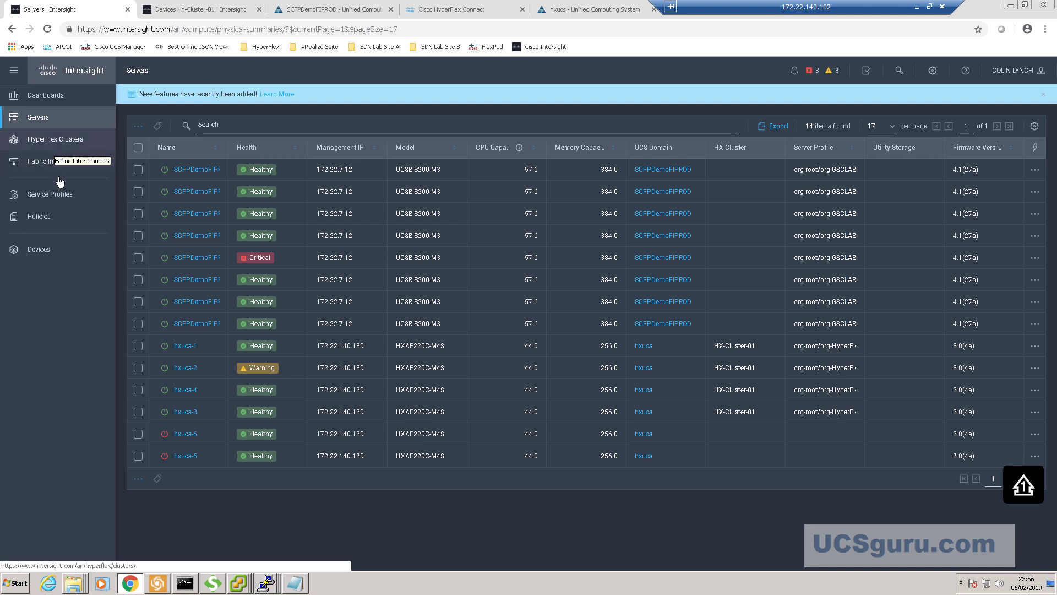
pyautogui.click(53, 162)
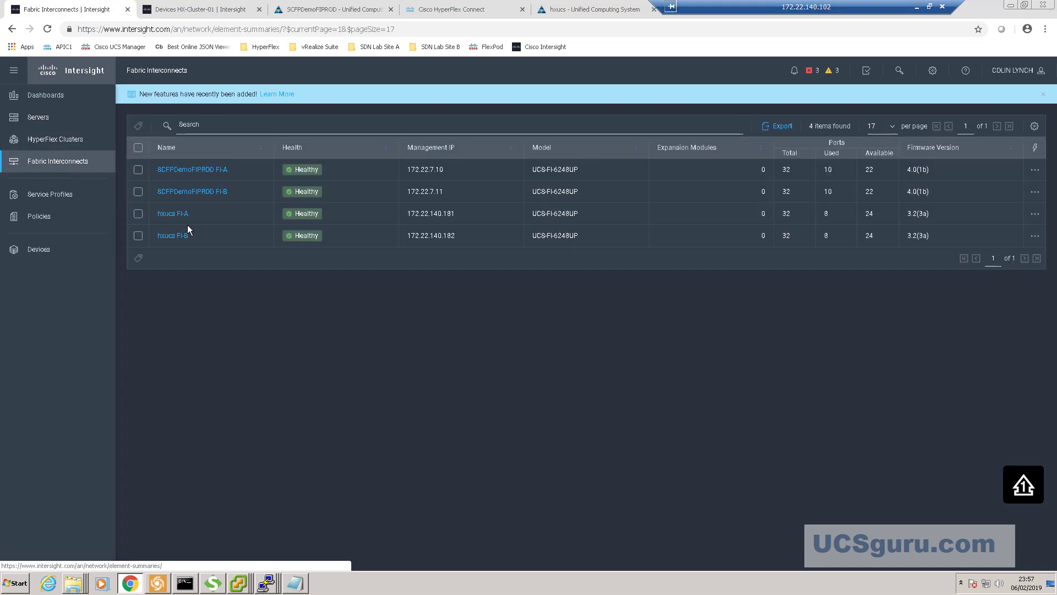
pyautogui.click(61, 142)
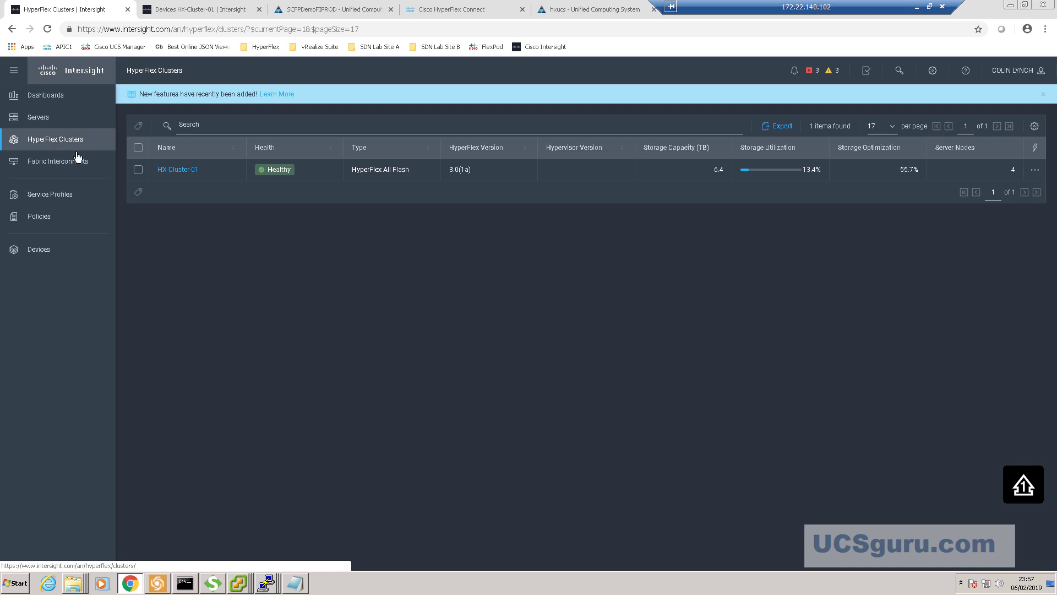
pyautogui.click(183, 173)
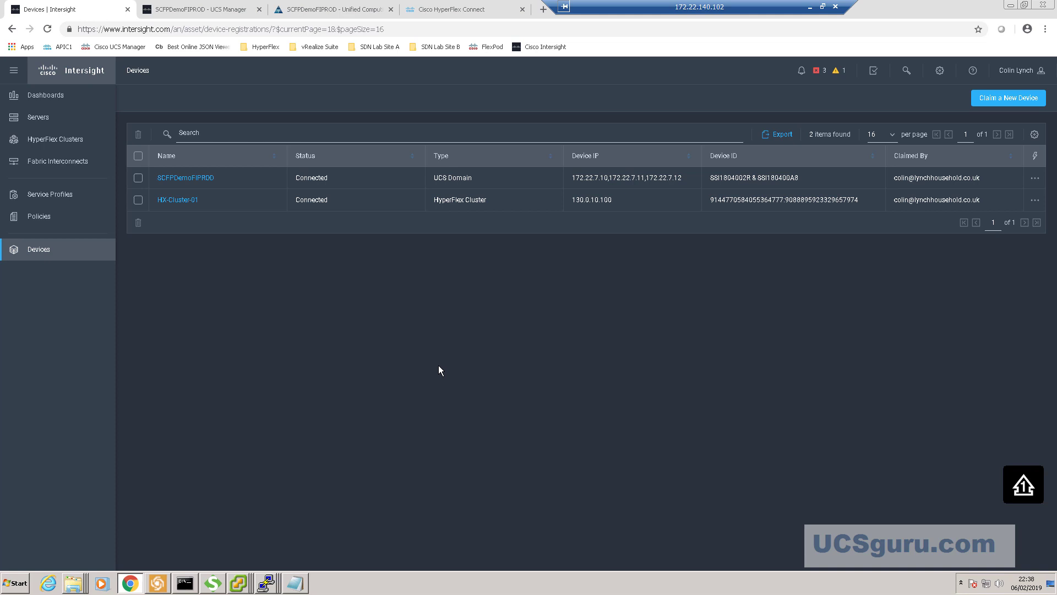
# - Review FI-A and FI-B in the Fabric Interconnects list, checking row actions and column settings unchanged
pyautogui.click(63, 163)
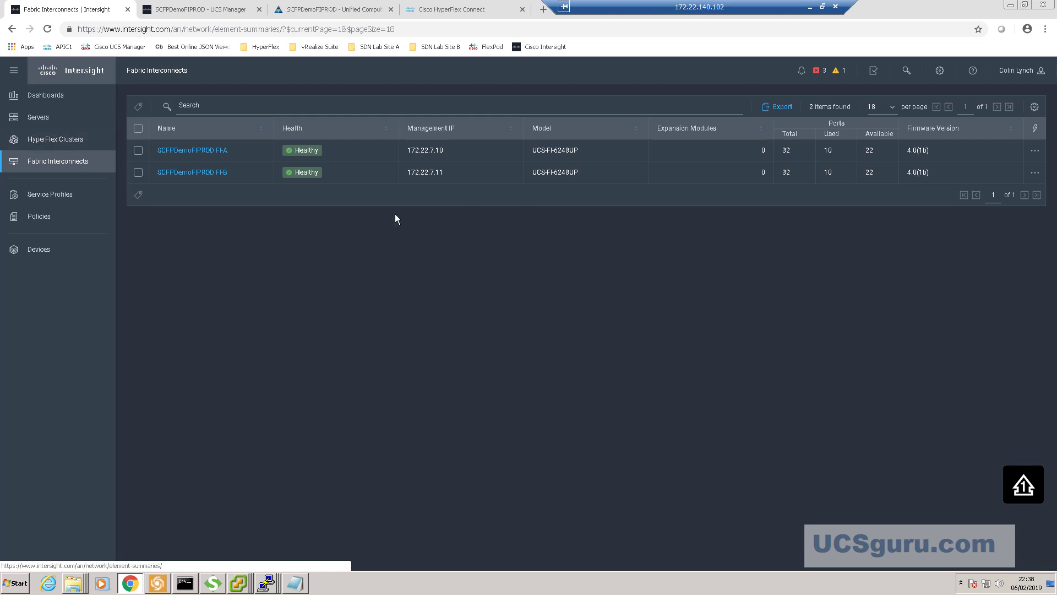
pyautogui.click(1036, 152)
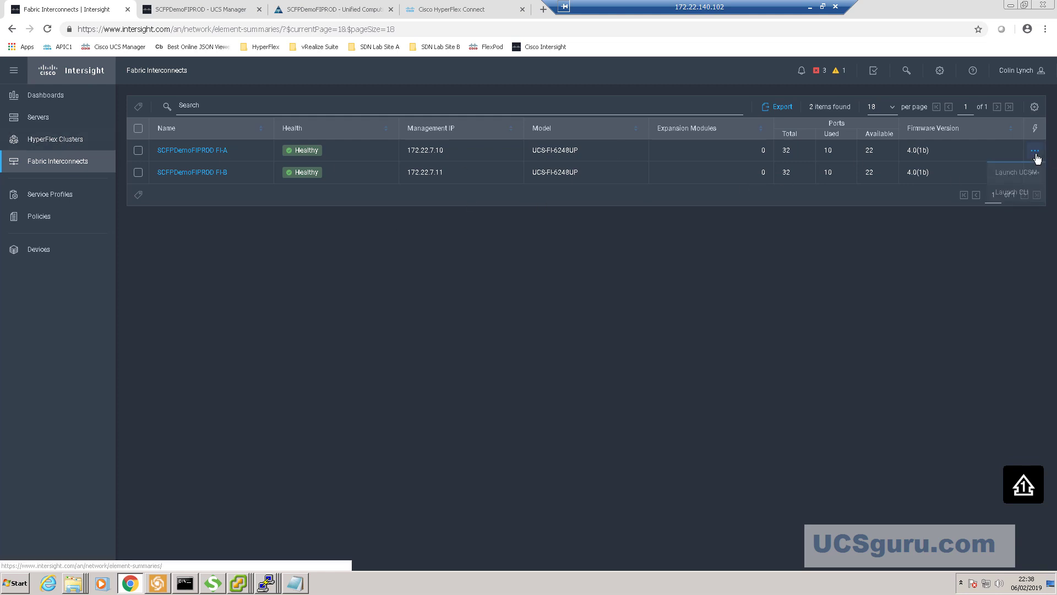
pyautogui.click(1035, 107)
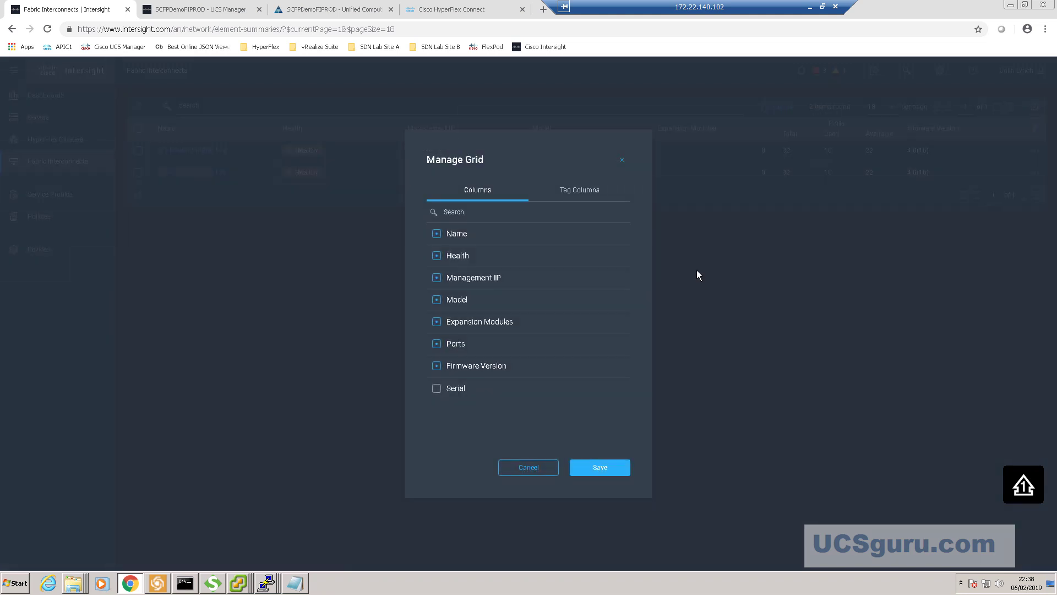
pyautogui.click(527, 470)
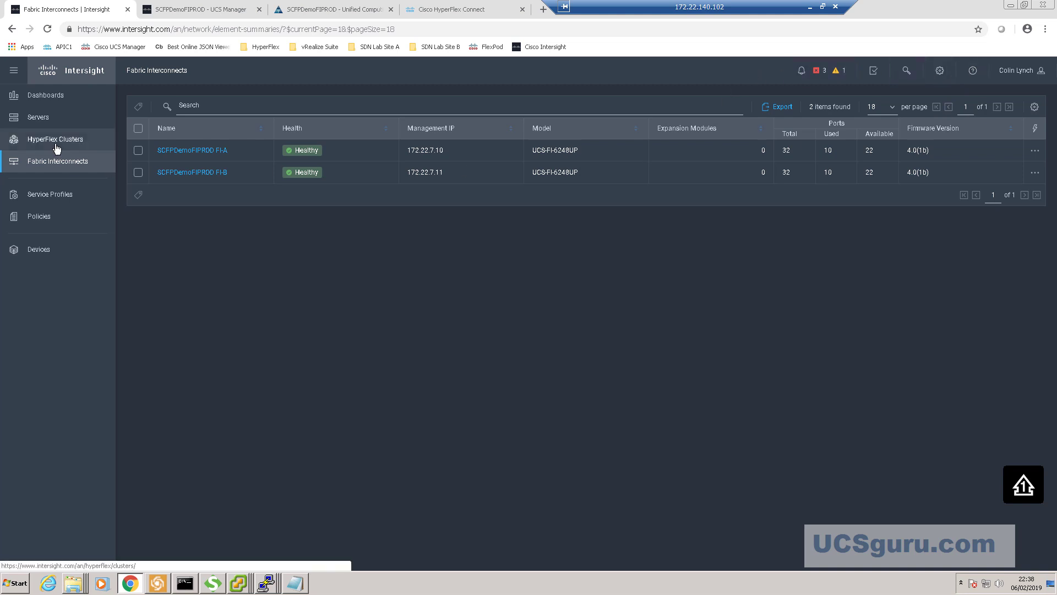
# - Follow the Policies License Required notice to Licensing, showing the Base tier with OK status
pyautogui.click(45, 220)
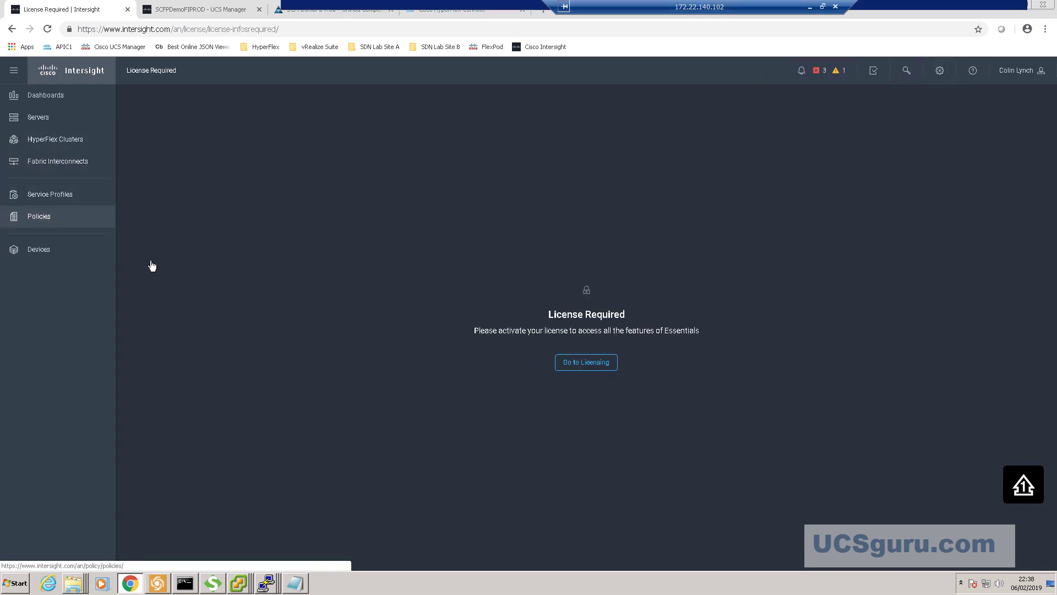
pyautogui.click(597, 365)
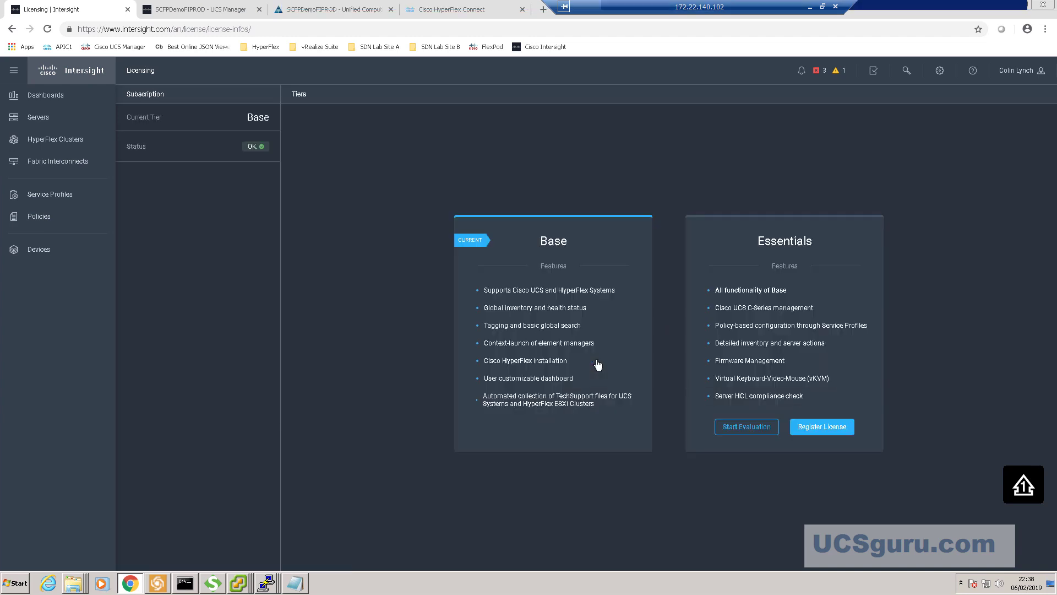